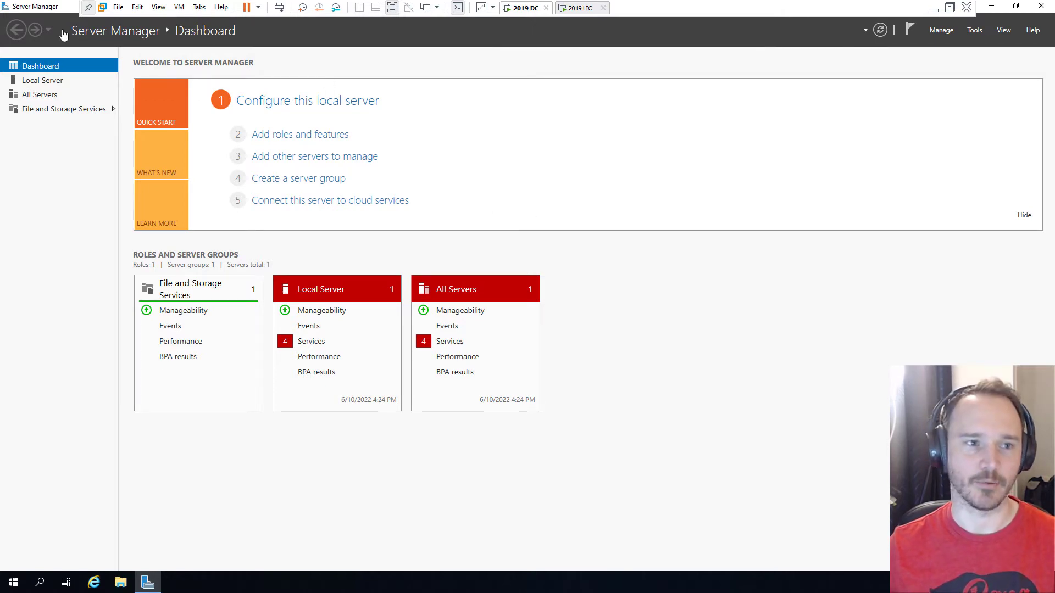
Unpin the virtual machine's command bar so it hides, and dismiss the hint about showing it again.
click(88, 7)
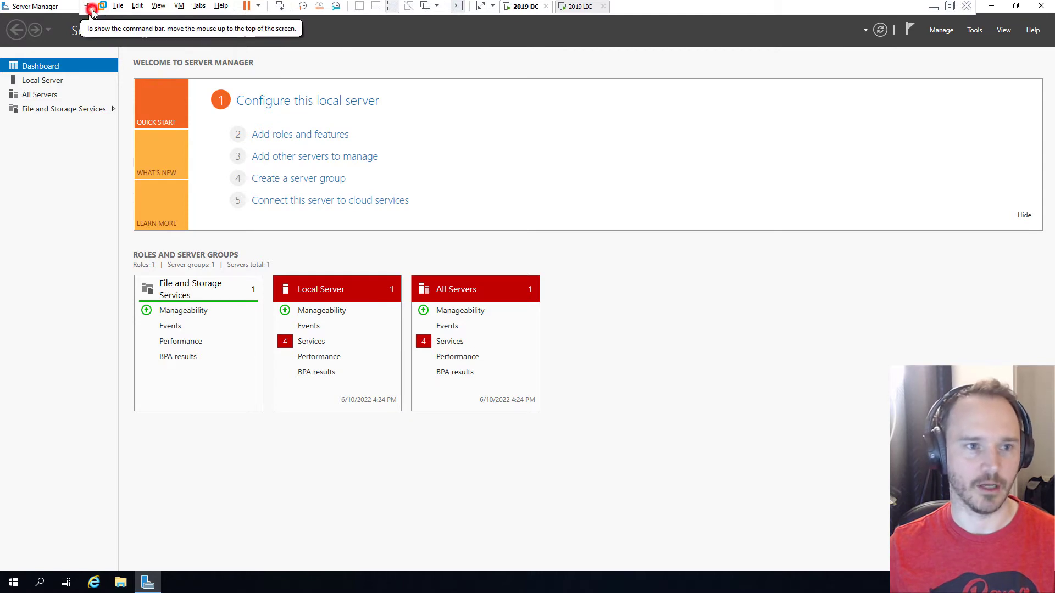
click(222, 16)
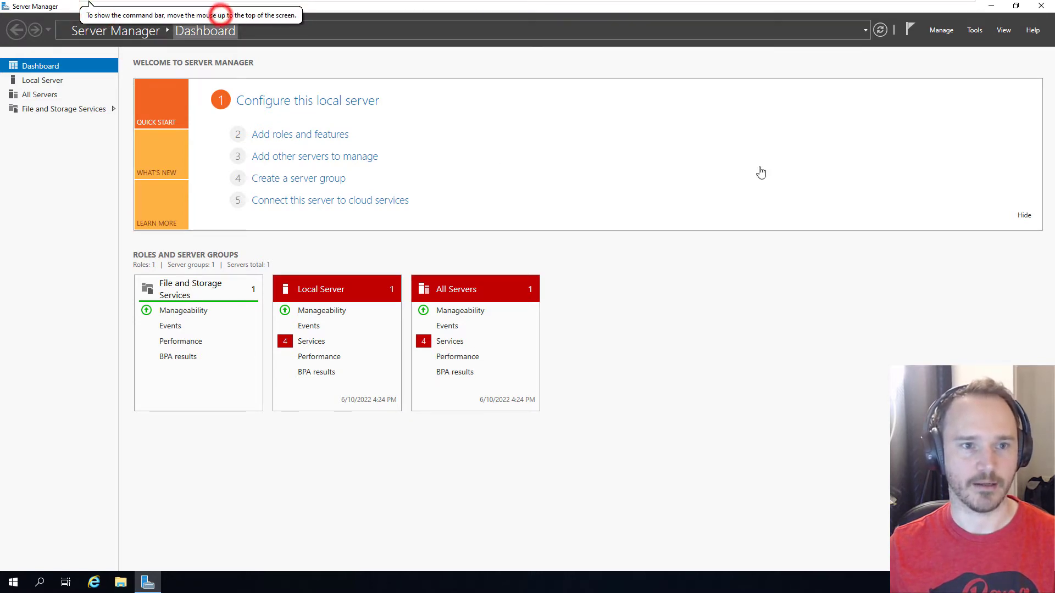
click(796, 149)
click(791, 62)
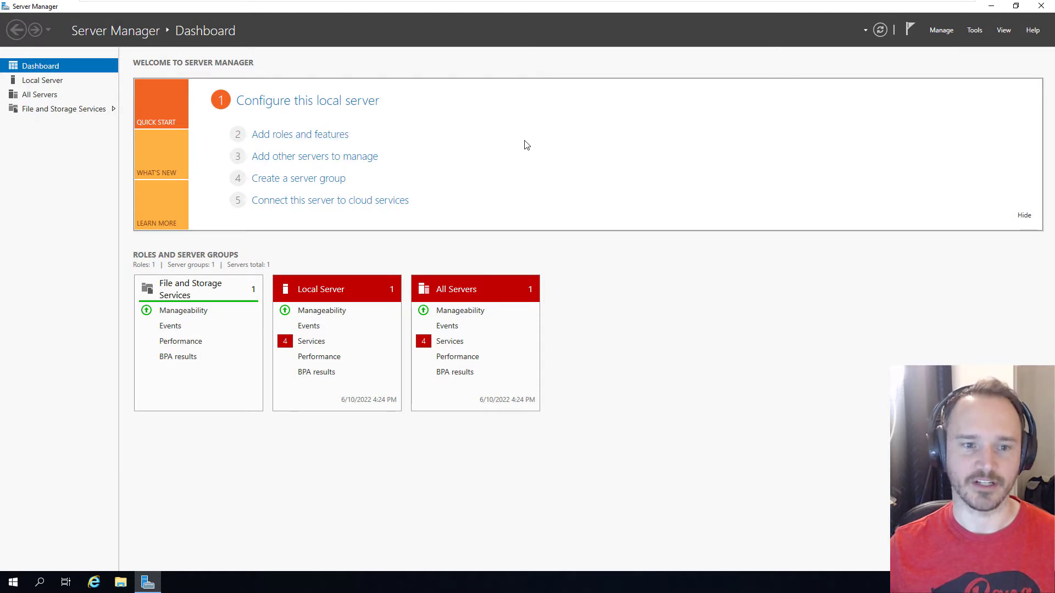
Turn off Internet Explorer Enhanced Security Configuration for Administrators on the local server.
click(57, 86)
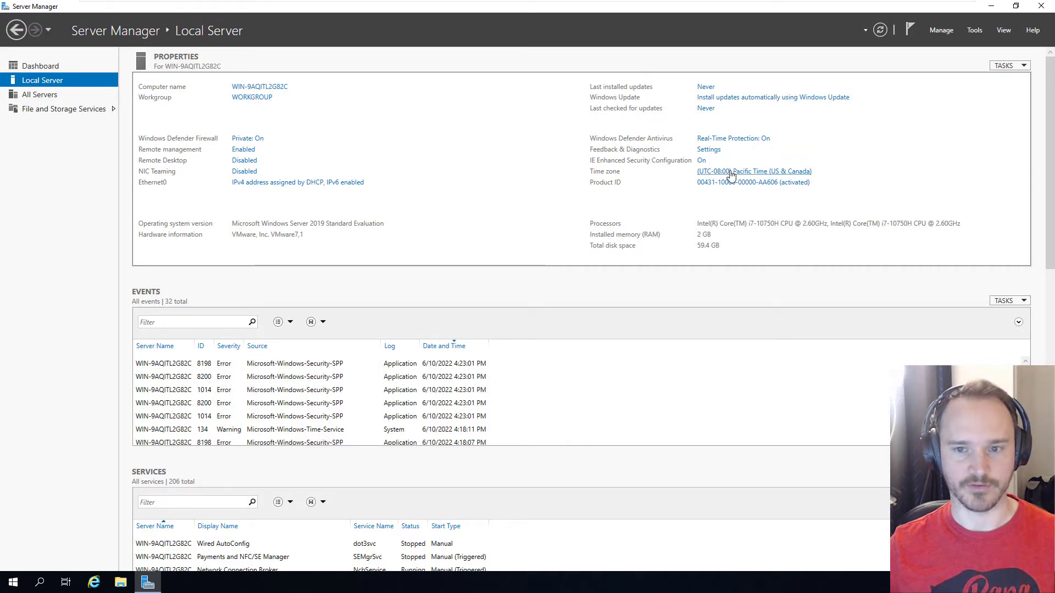
click(702, 161)
click(472, 276)
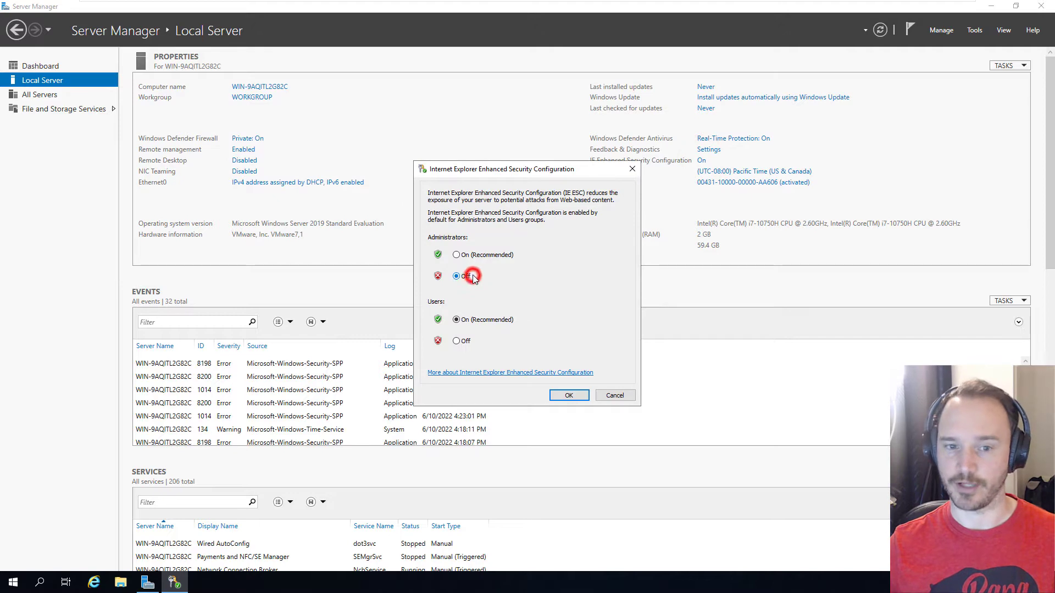
click(569, 396)
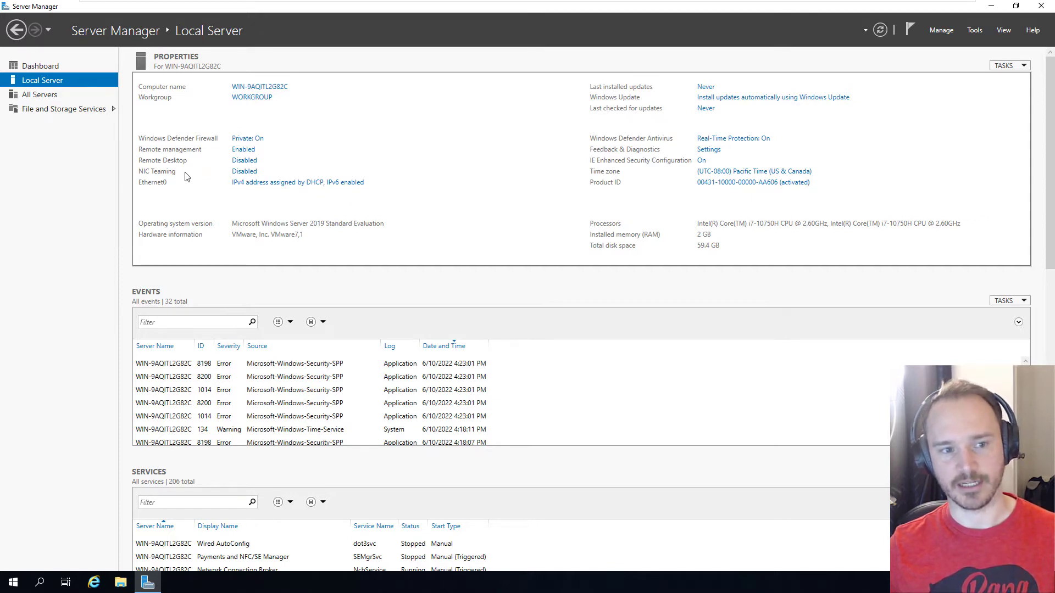
View the network connections behind the local server's Ethernet0 setting and close their window.
click(337, 186)
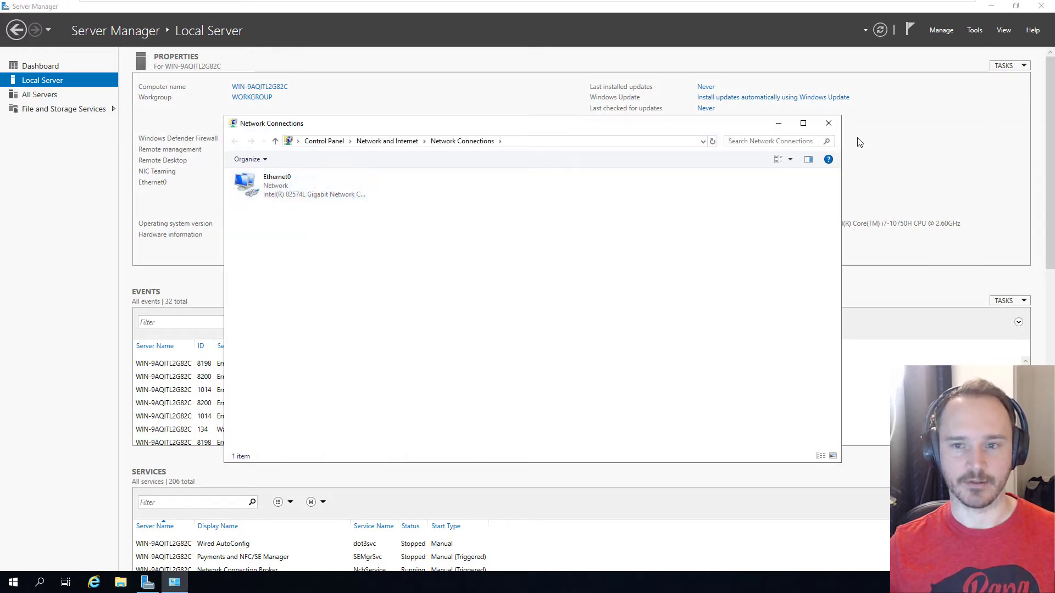
click(828, 123)
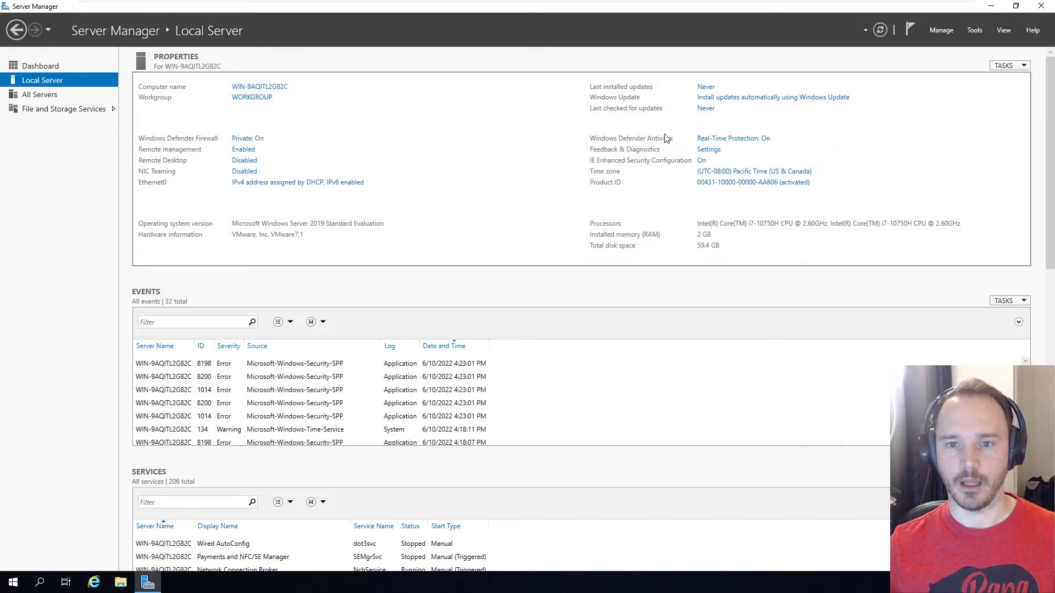
Start adding roles and features with a role-based or feature-based installation on server WIN-9AQITL2G82C from the server pool.
click(943, 32)
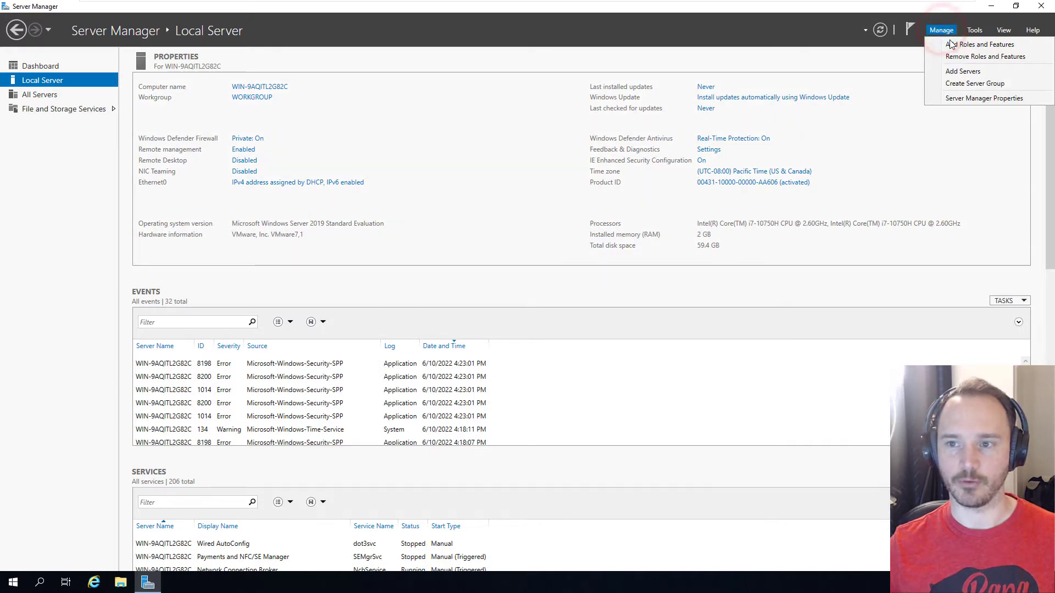
click(952, 44)
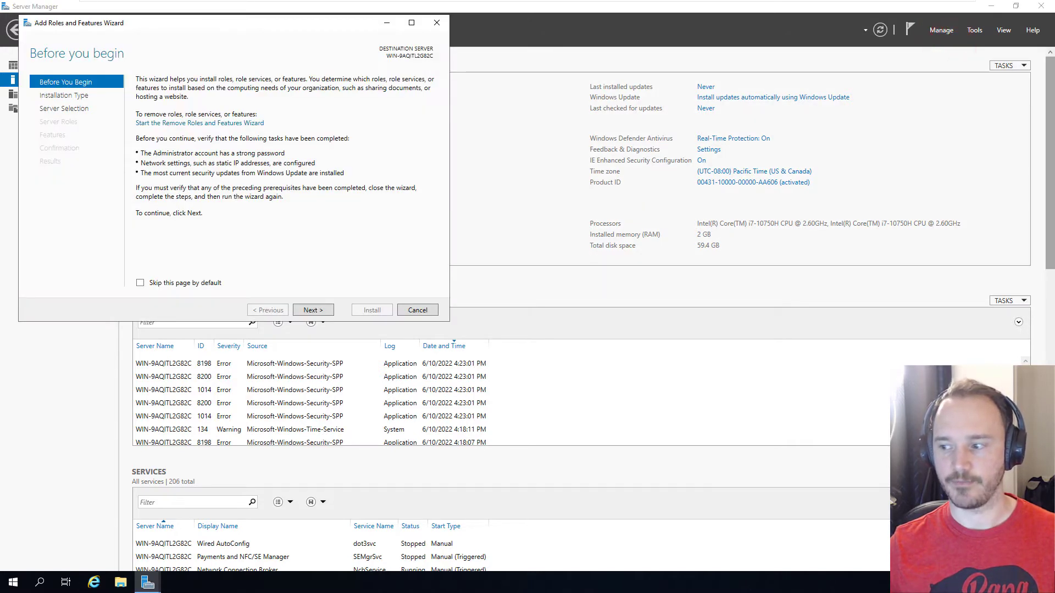
drag(154, 26, 366, 84)
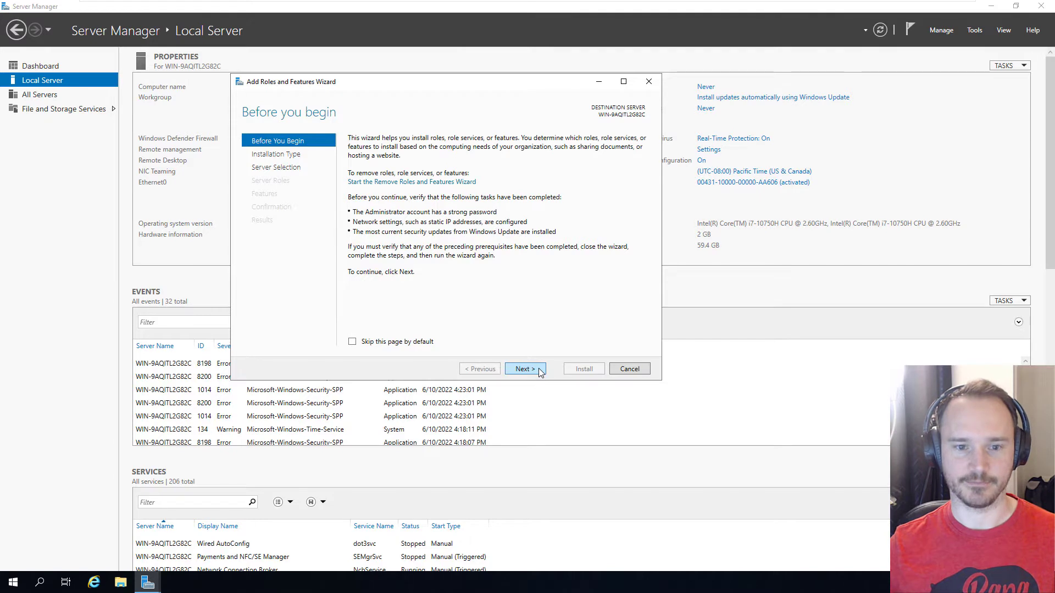
click(525, 369)
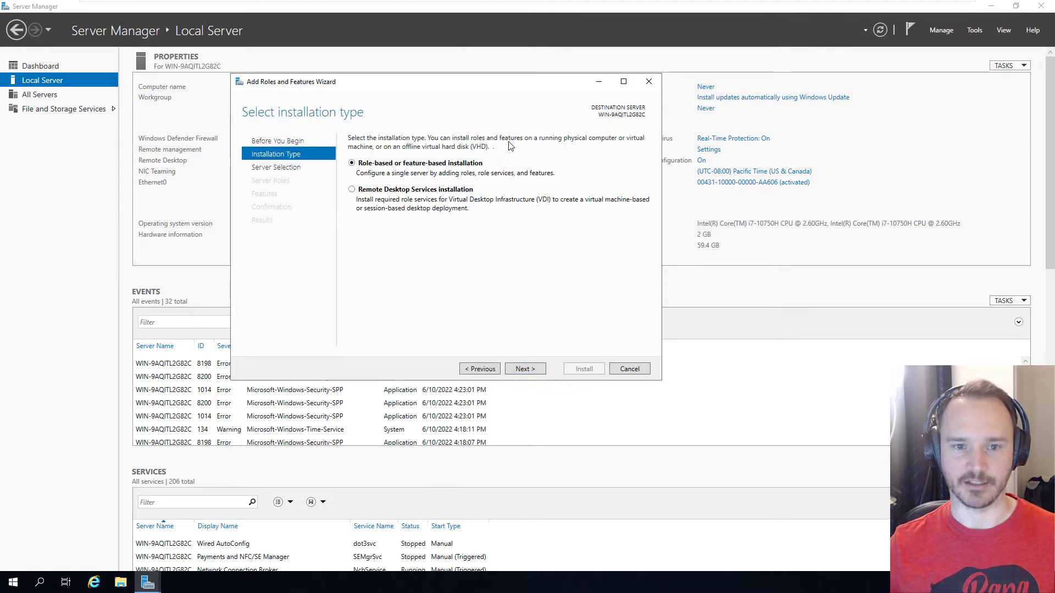
click(382, 167)
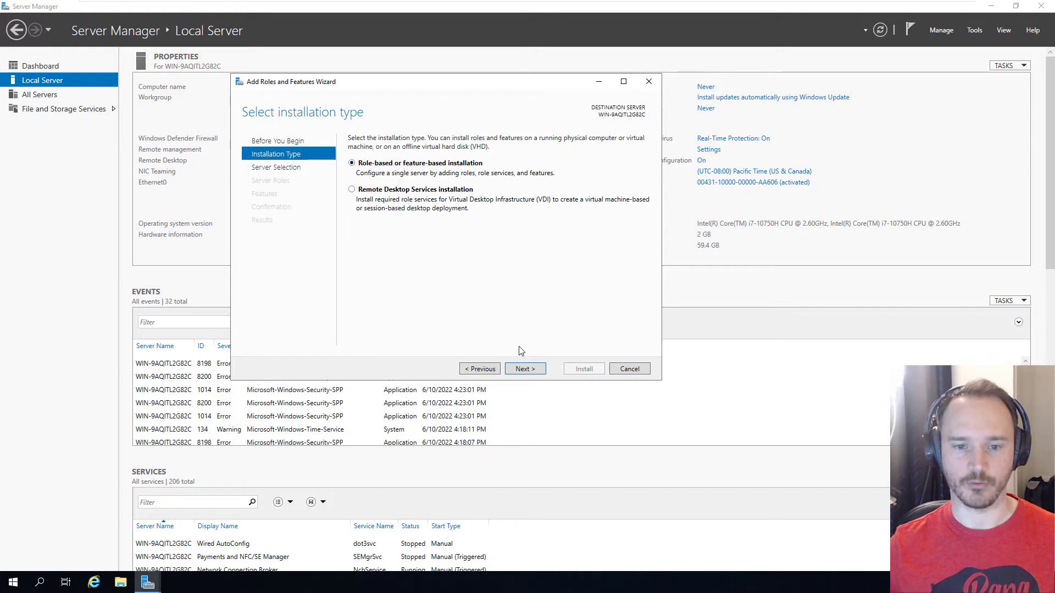
click(535, 373)
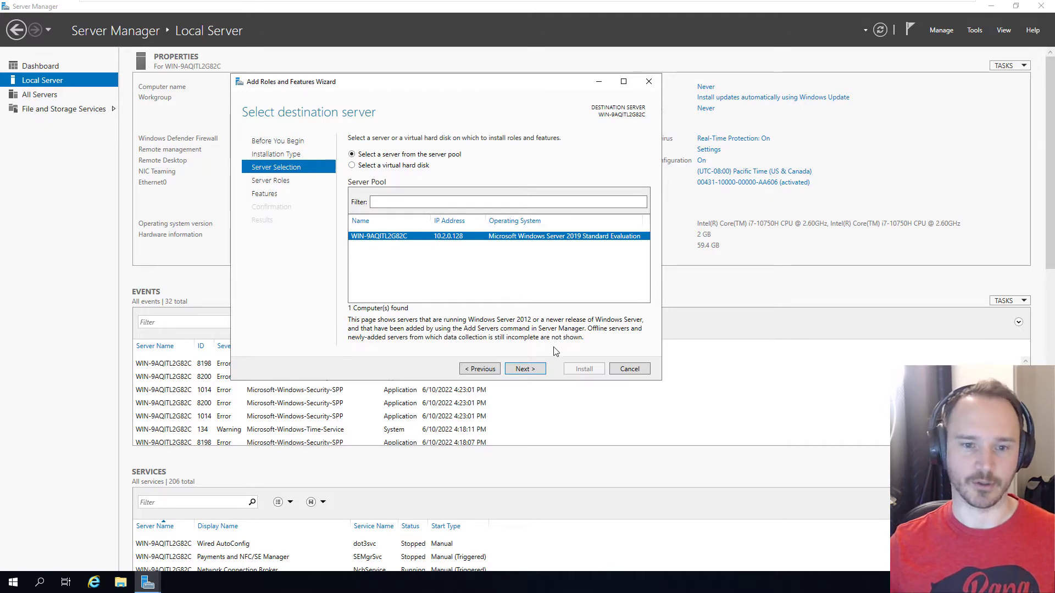
click(536, 369)
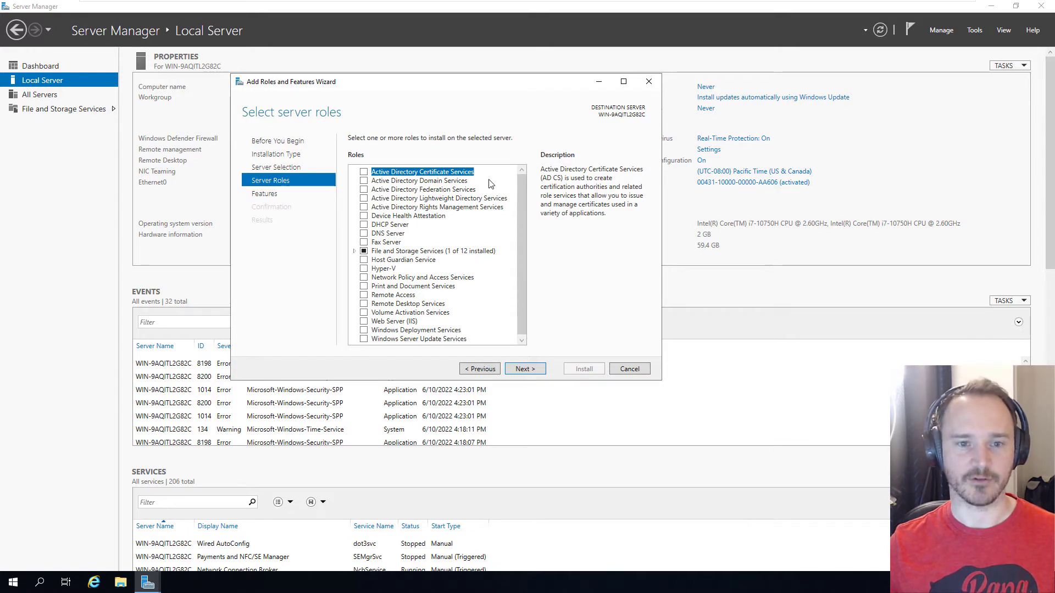
Select the Active Directory Domain Services role and add its required features, including the management tools.
click(438, 181)
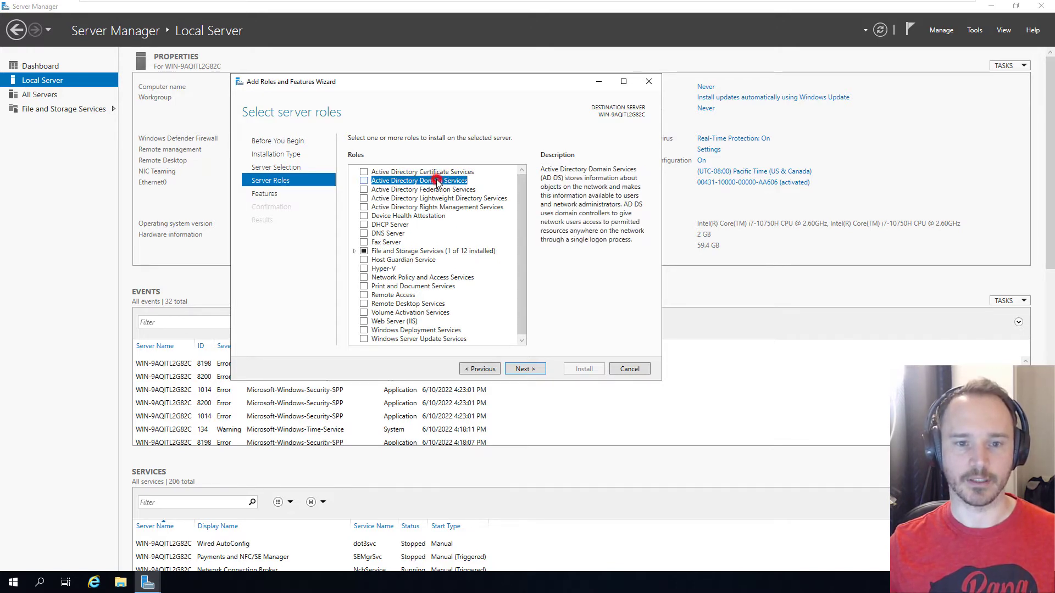
click(364, 181)
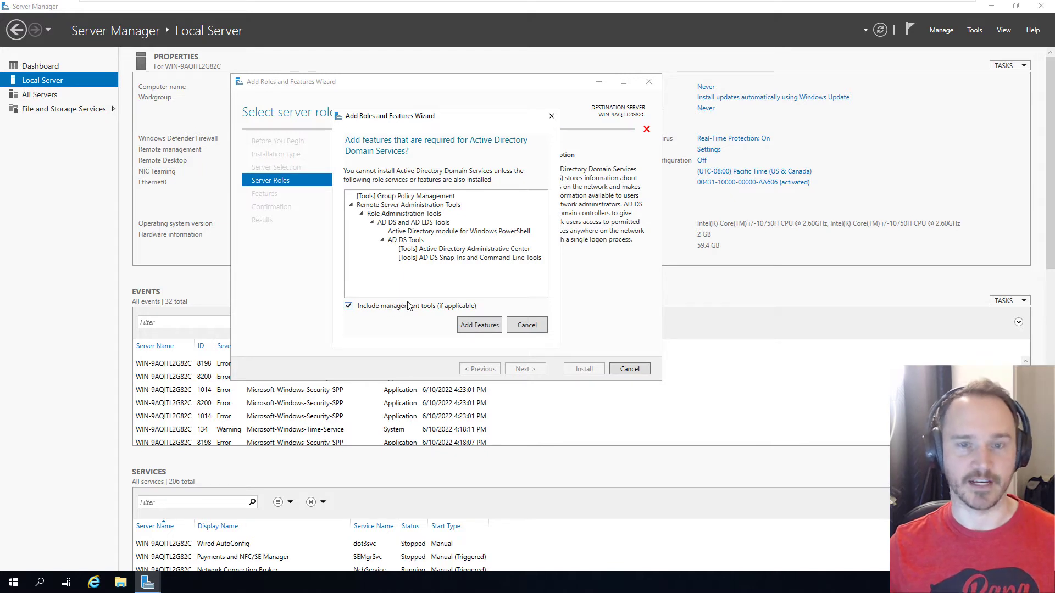
click(480, 329)
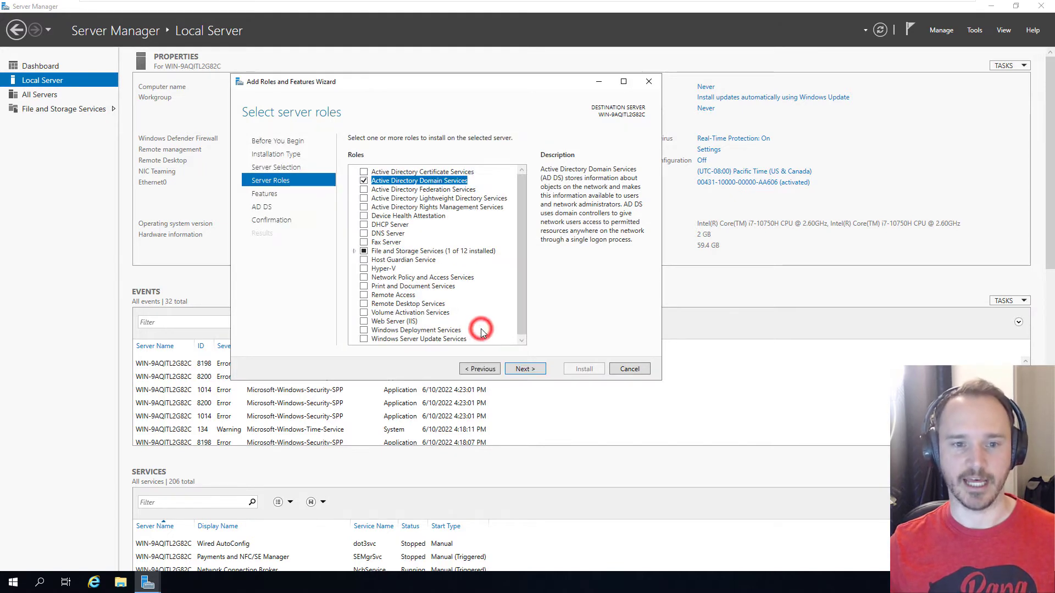
Install Active Directory Domain Services with the preselected features and close the wizard once installation completes.
click(524, 369)
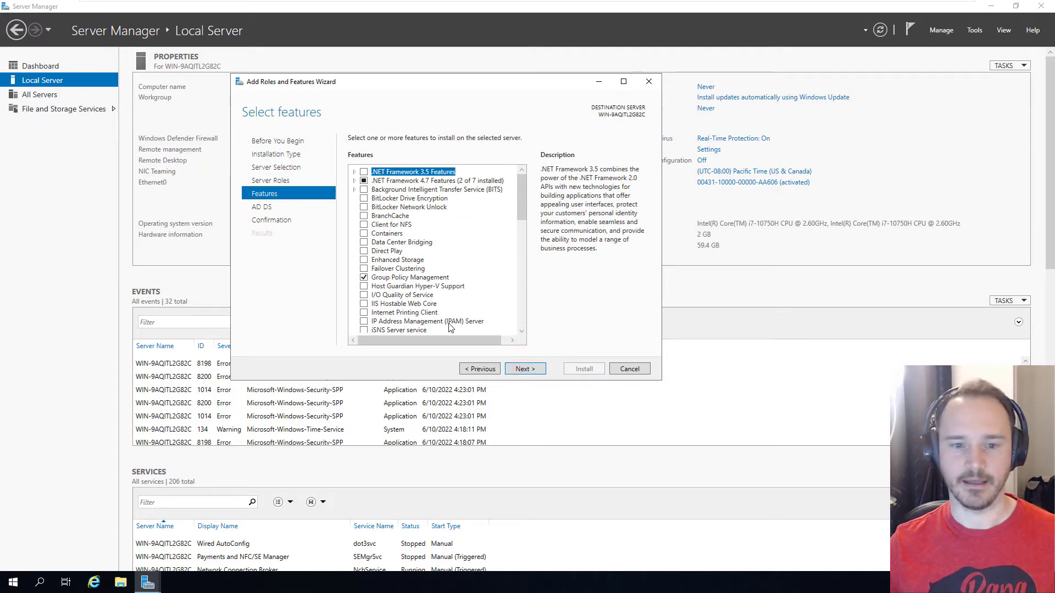
click(524, 370)
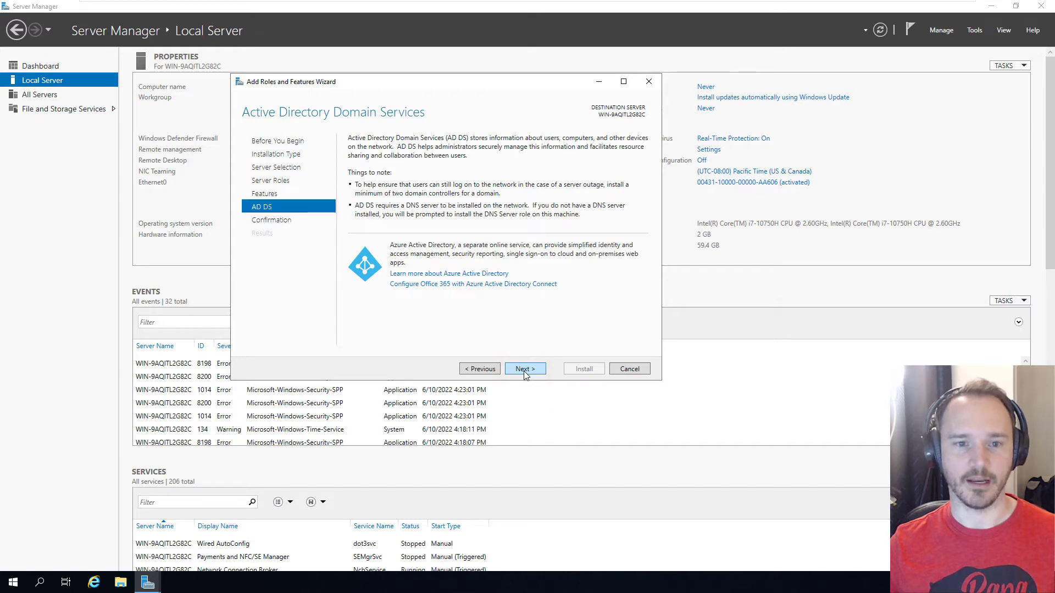
click(525, 369)
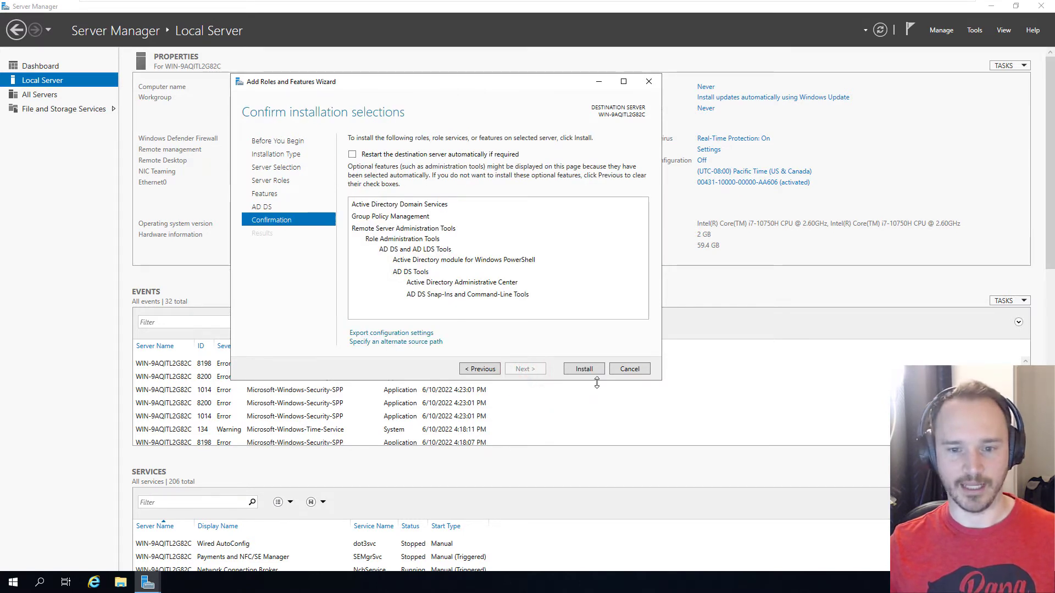
click(583, 367)
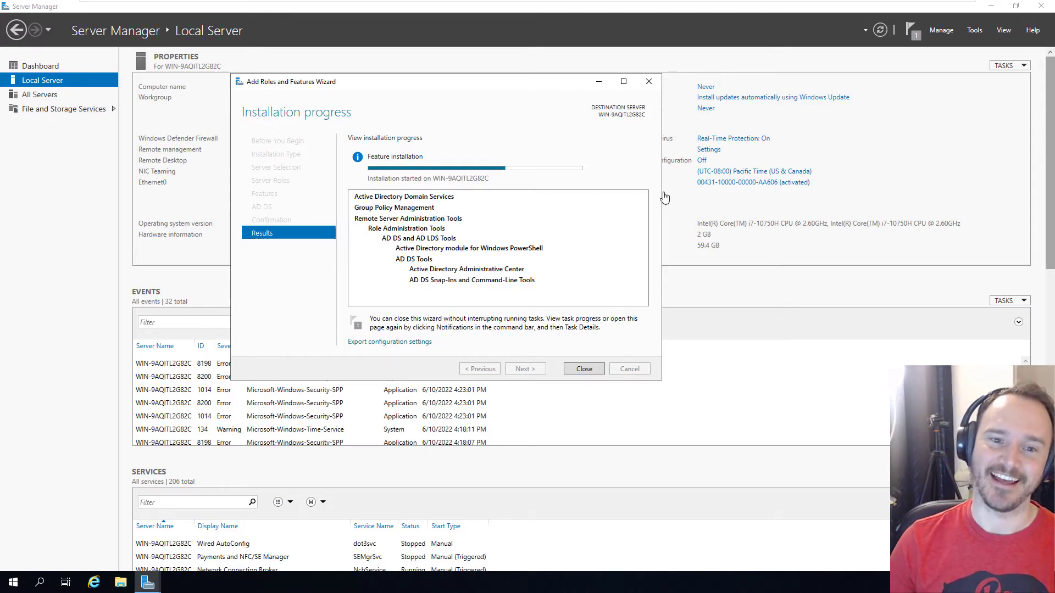
click(432, 83)
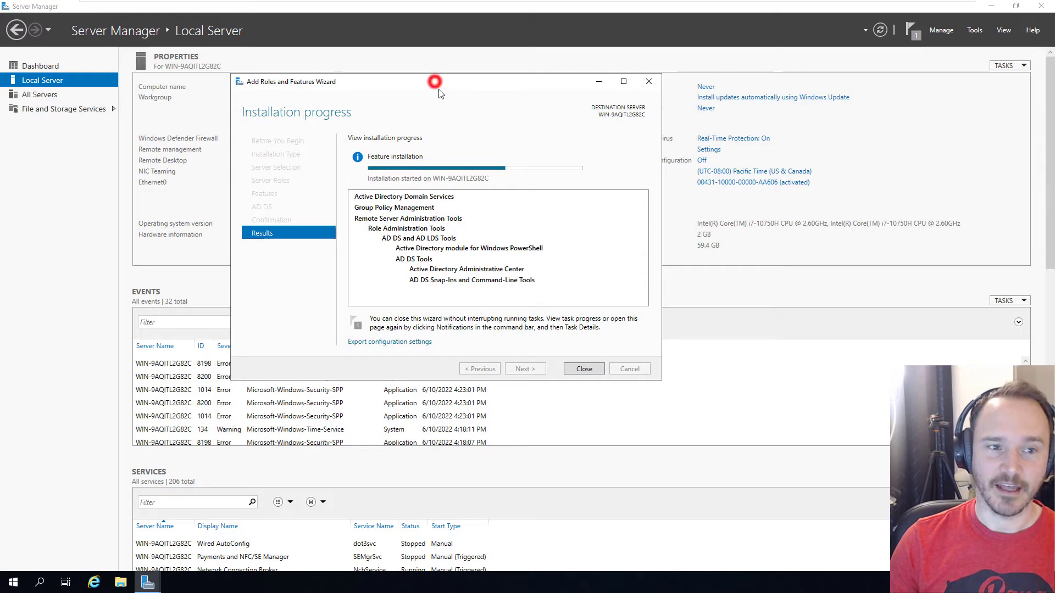
drag(432, 82, 455, 156)
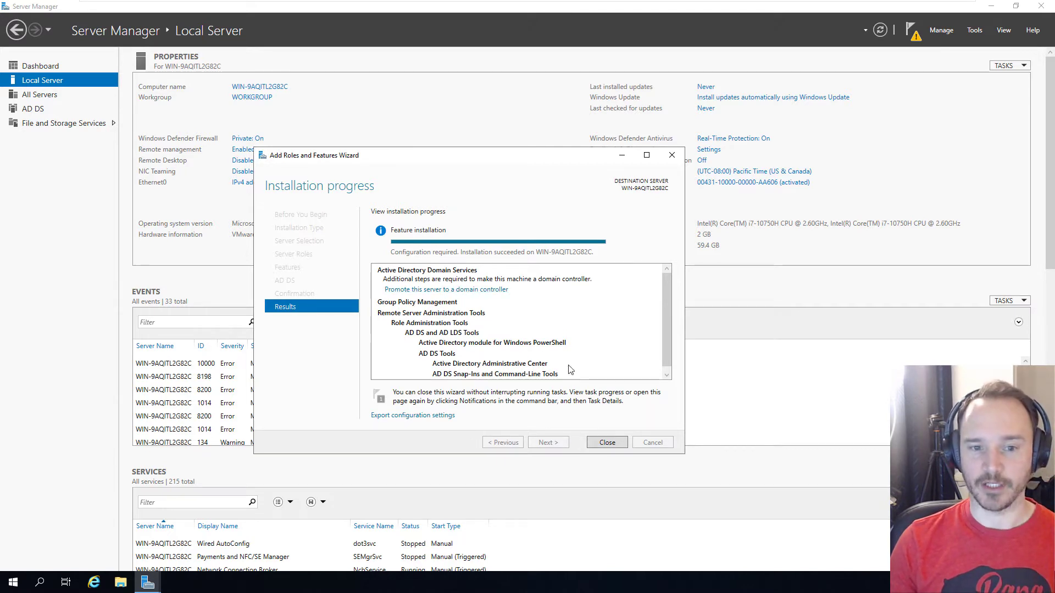
click(608, 443)
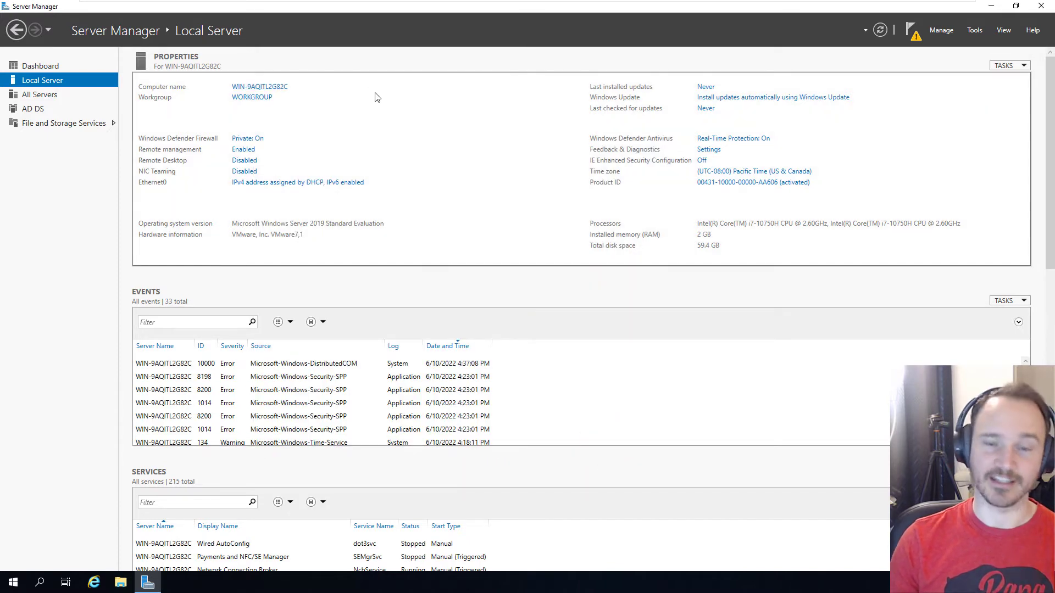
Rename the computer to 2019-DC, keeping it in the WORKGROUP workgroup.
click(273, 86)
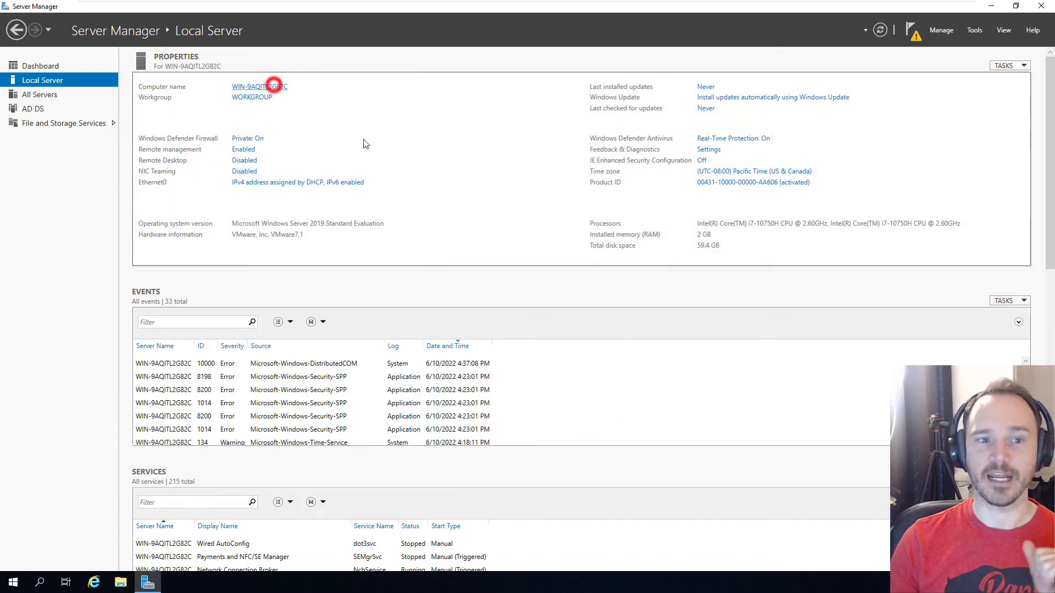
drag(201, 82, 546, 102)
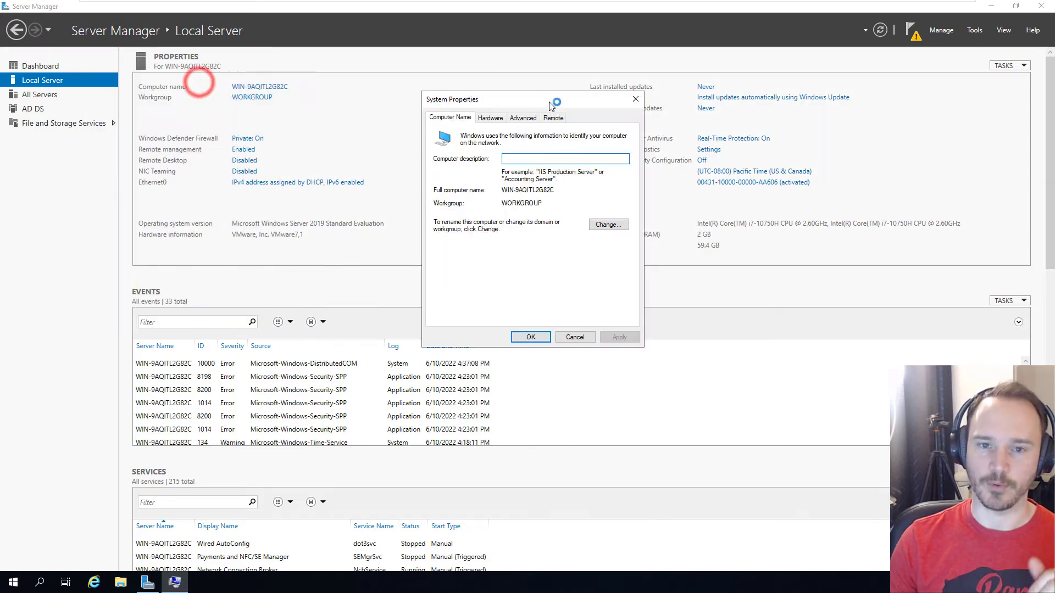
click(606, 225)
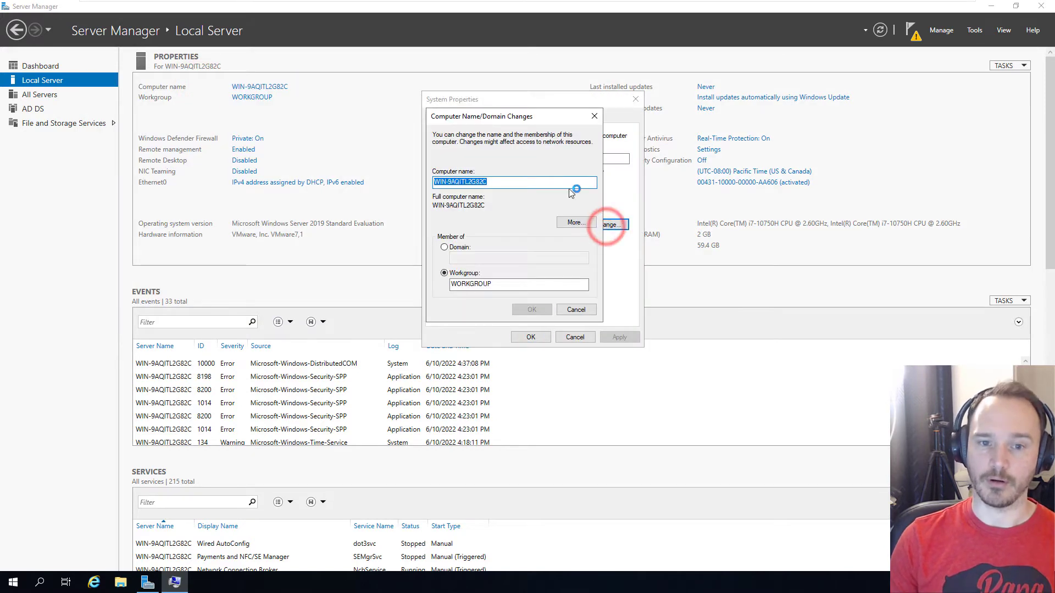
click(540, 182)
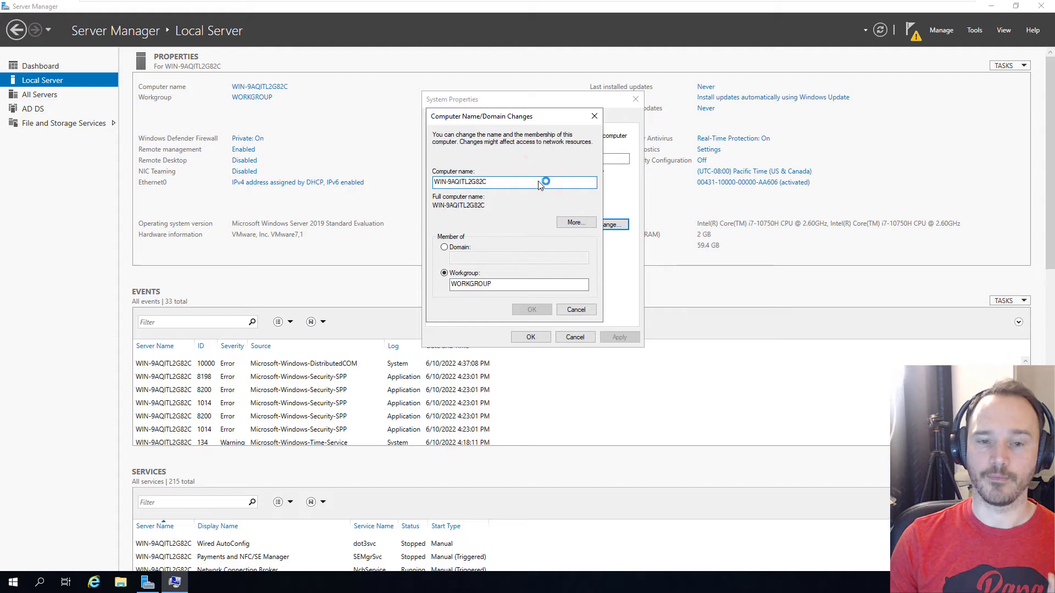
click(537, 185)
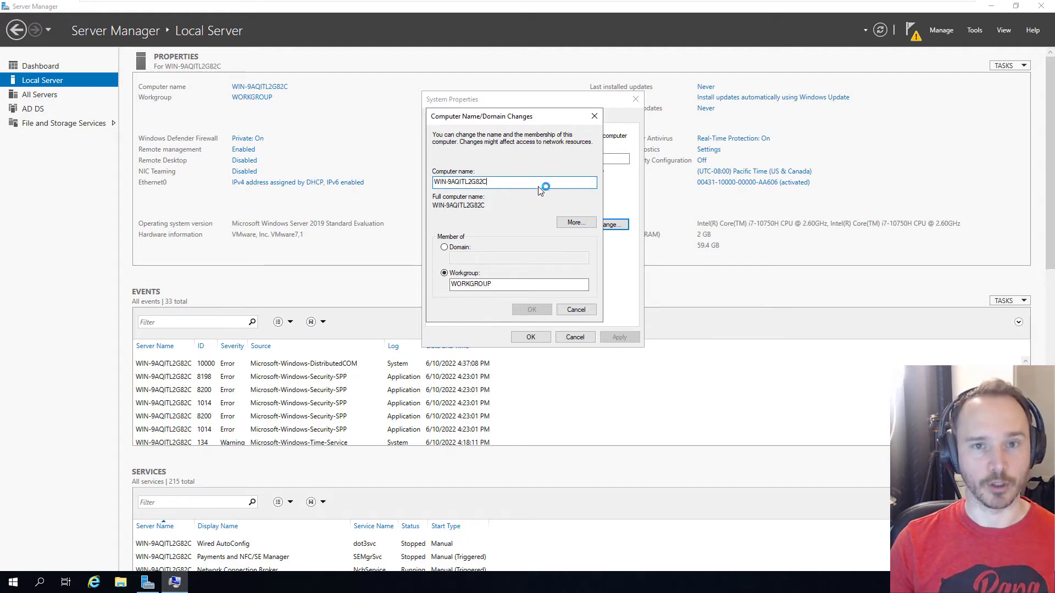
drag(542, 185, 431, 185)
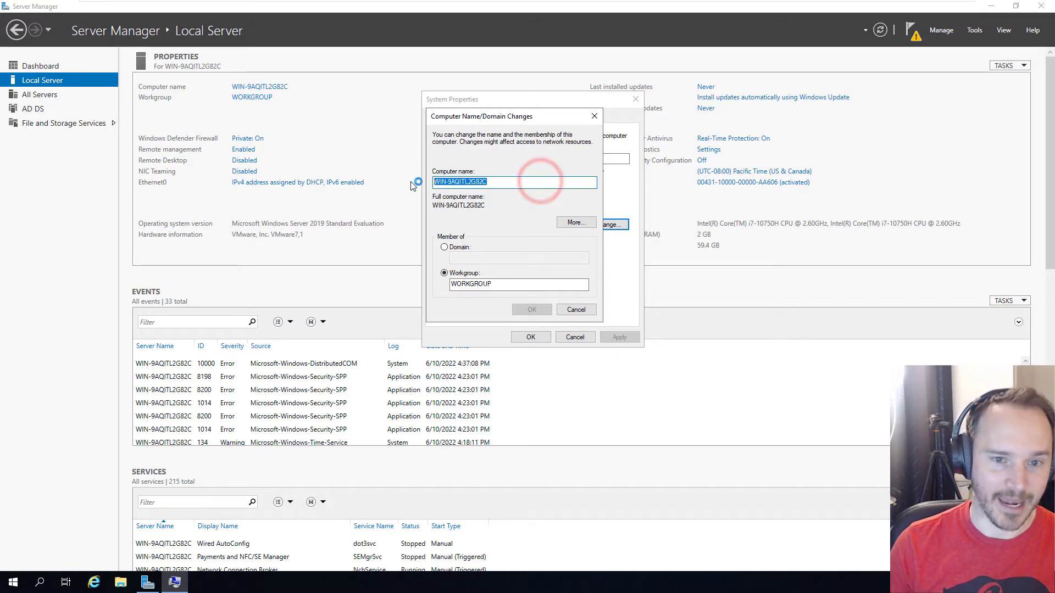
click(535, 185)
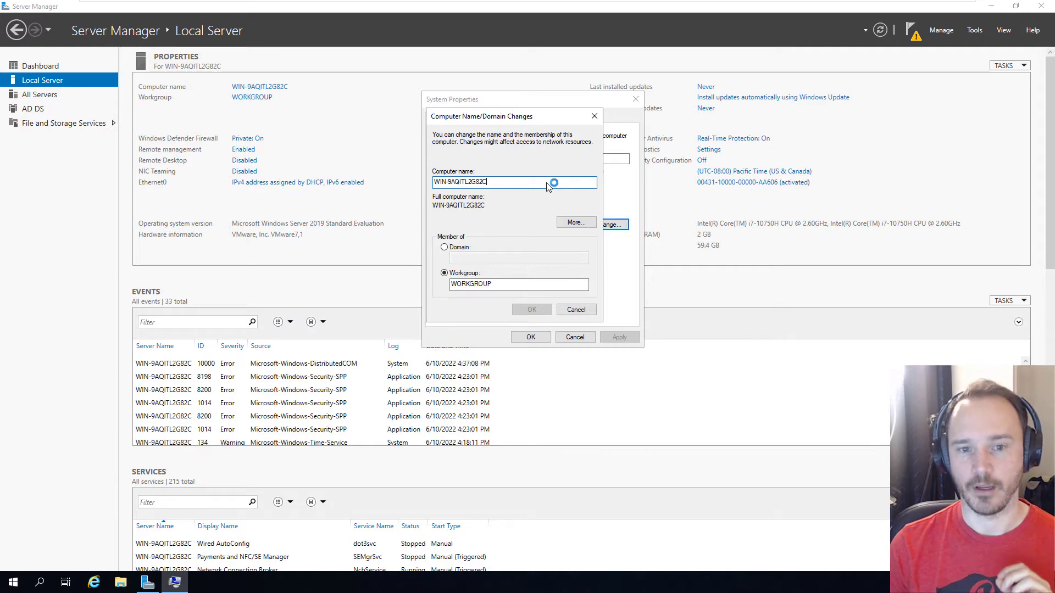
double_click(547, 184)
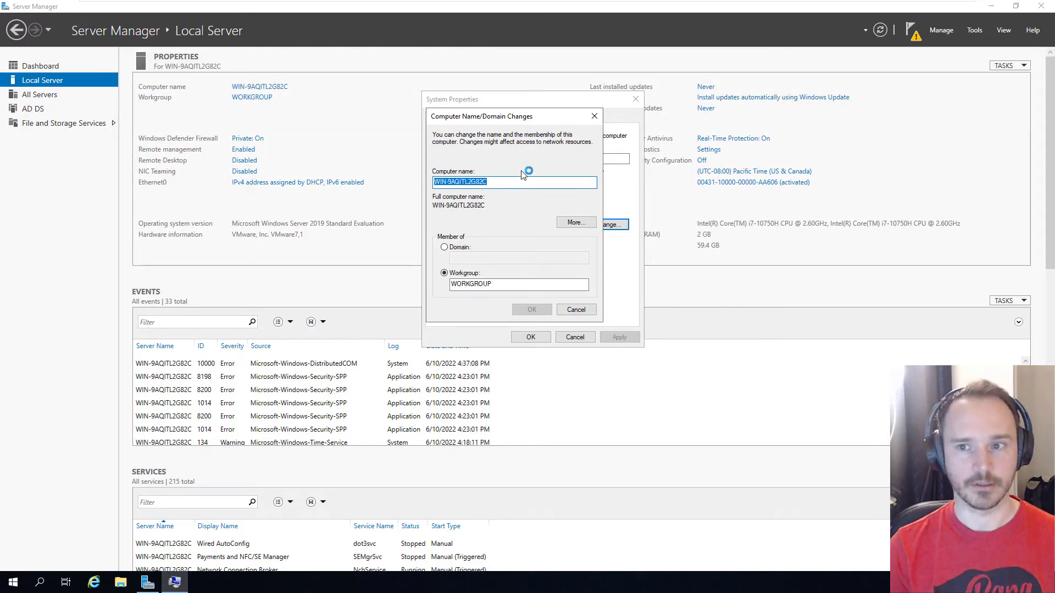
text(2019-DC)
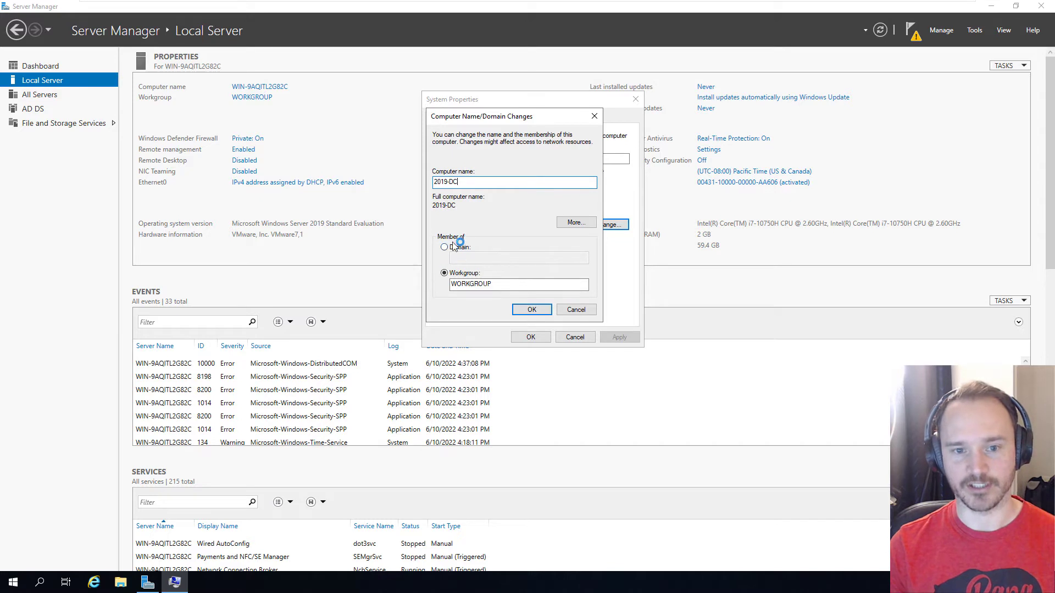
click(530, 307)
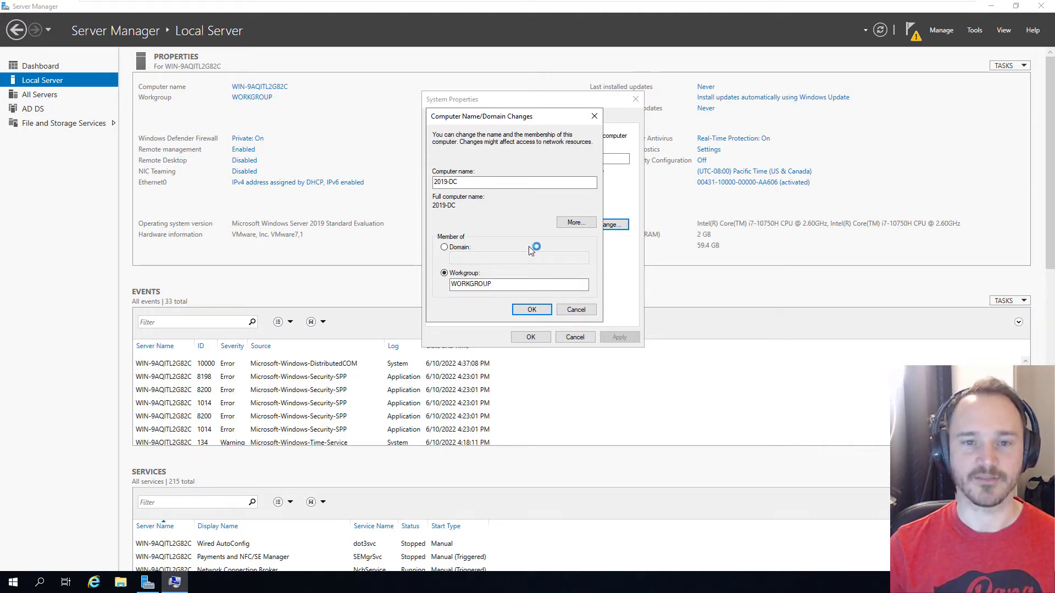
Close the system properties and restart the computer immediately to apply the new name.
click(599, 308)
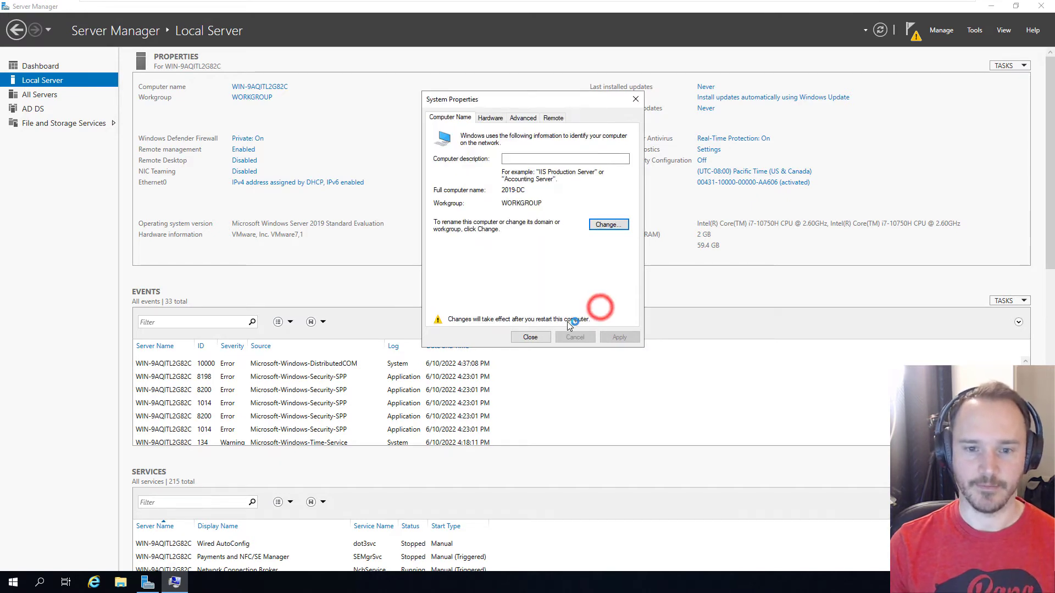
click(536, 336)
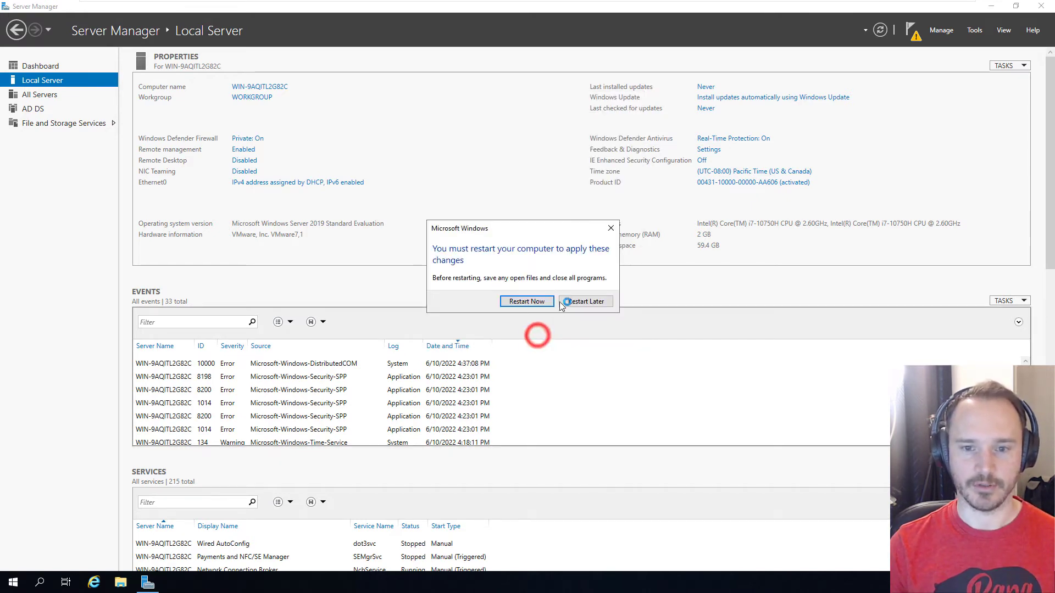
click(528, 302)
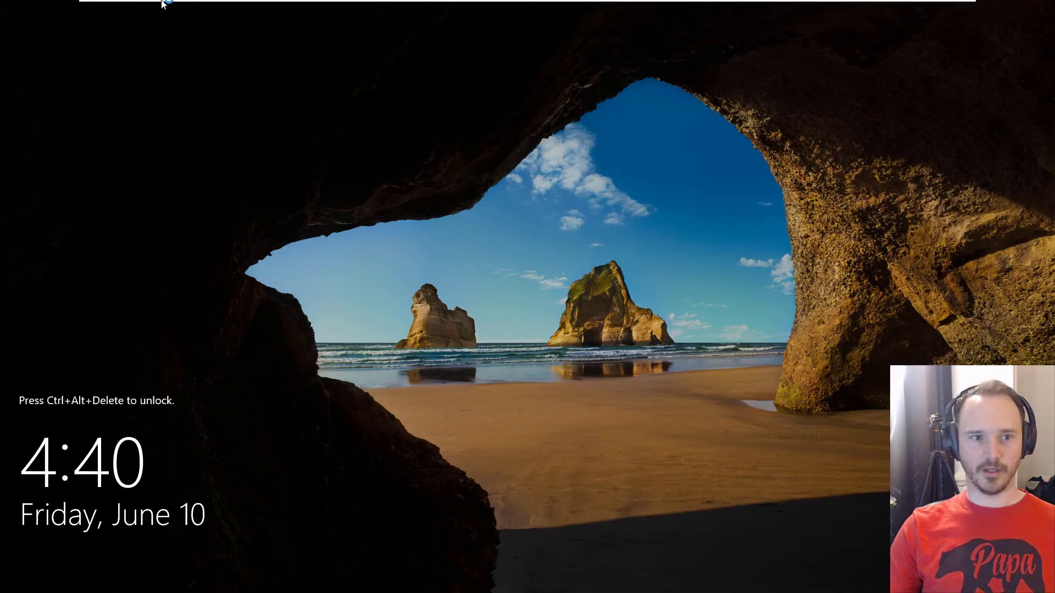
Unlock the restarted server and sign in as Administrator with the account password.
mouse_move(160, 2)
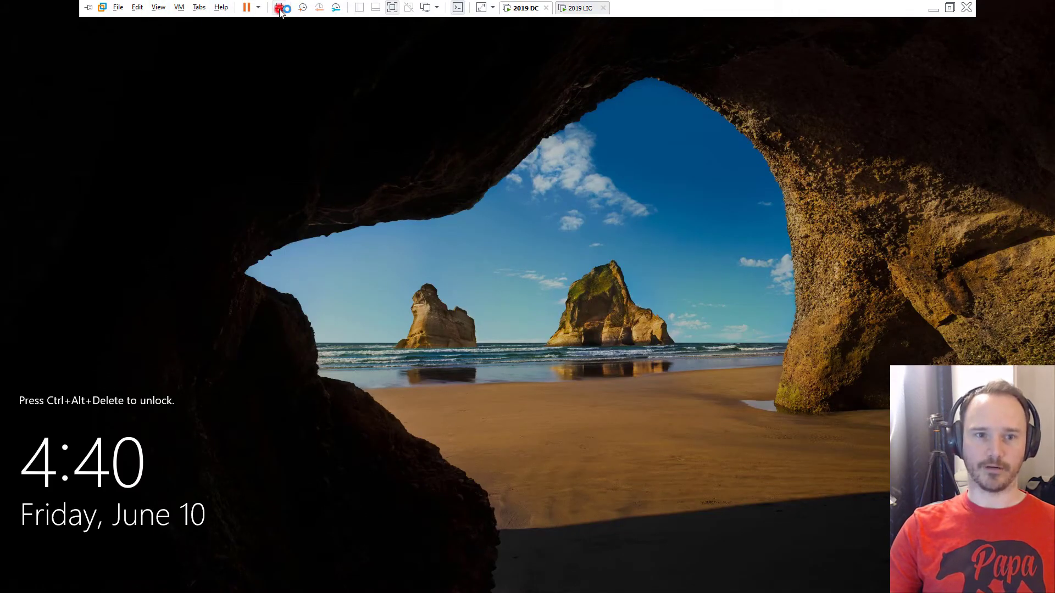
click(279, 7)
click(516, 339)
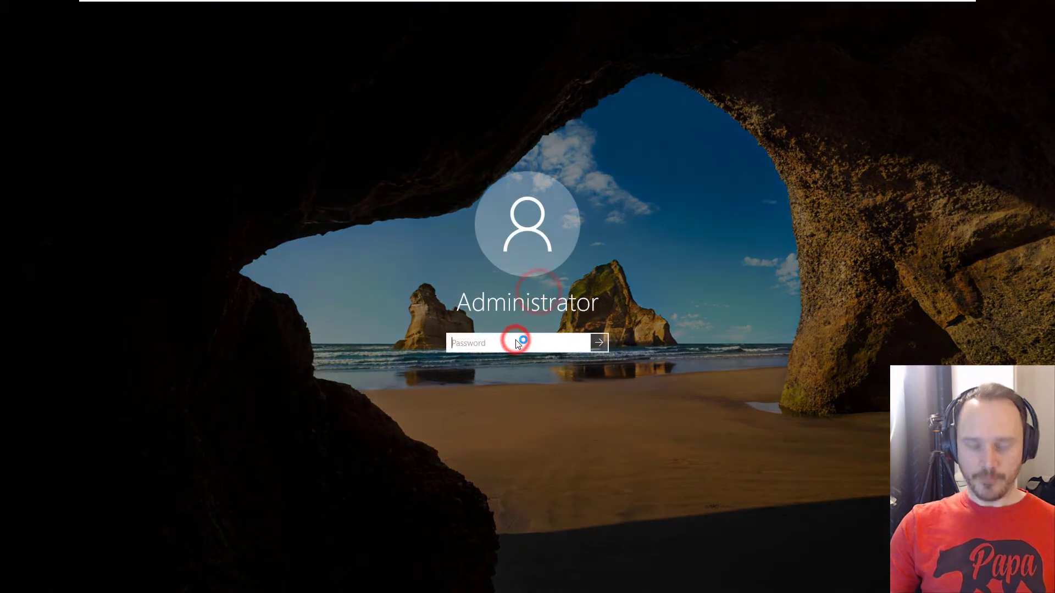
text(•••••••••)
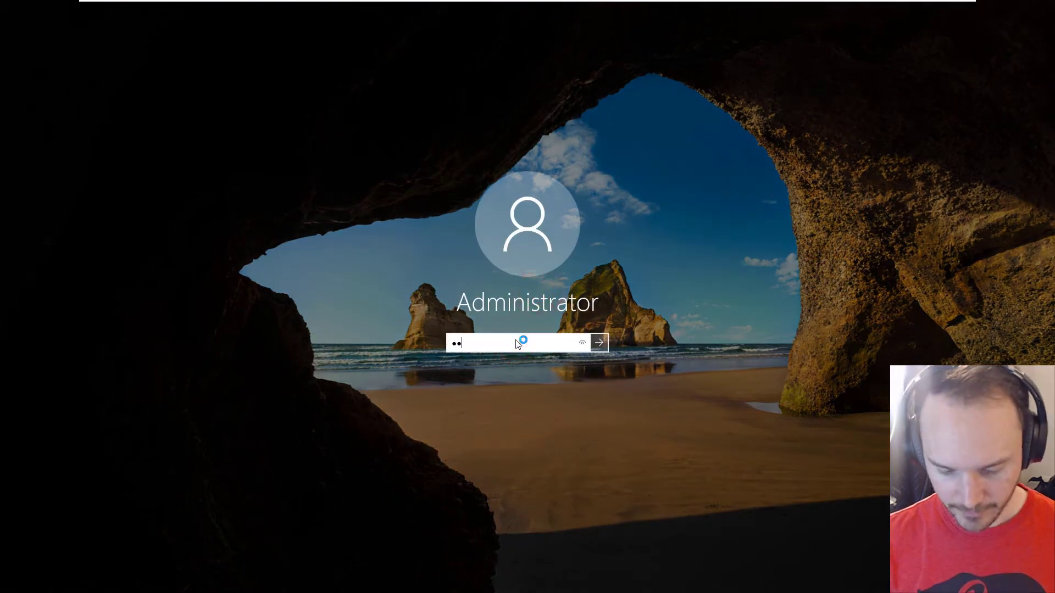
key(Return)
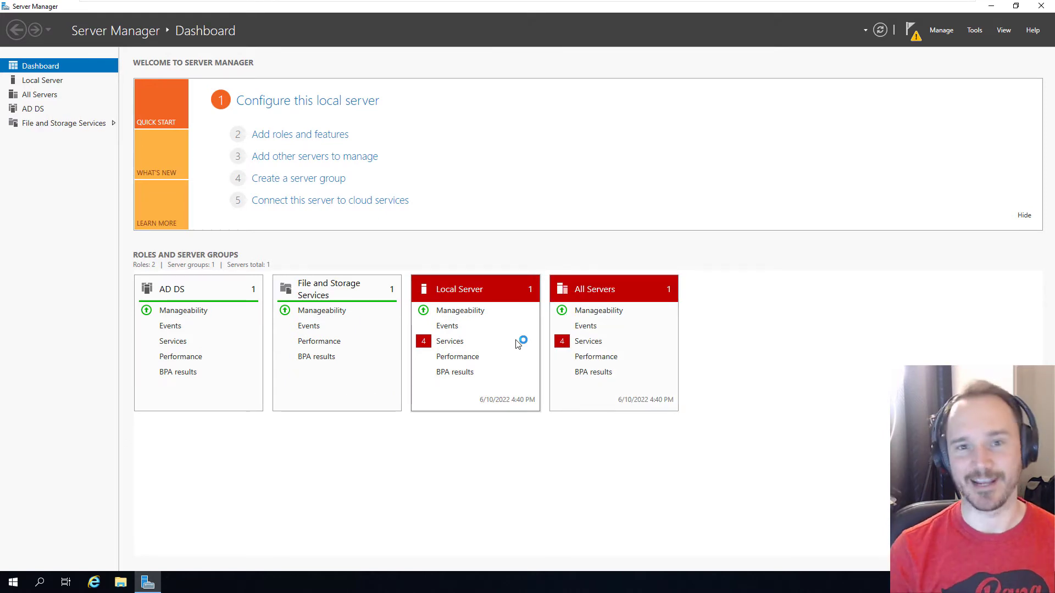
Start promoting the local server 2019-DC to a domain controller, choosing to add a new forest.
click(910, 33)
click(62, 82)
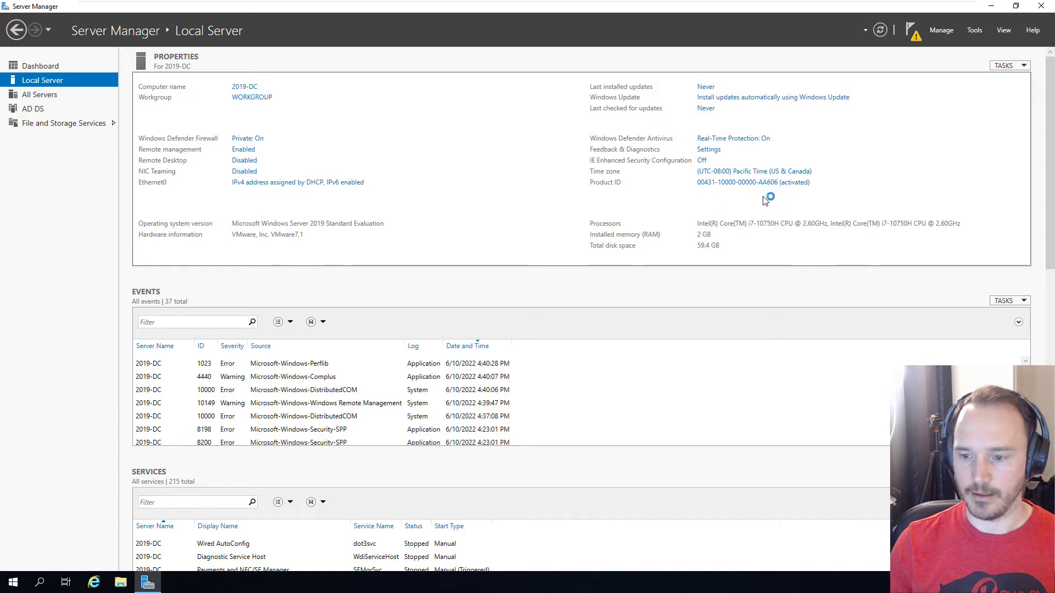
click(914, 41)
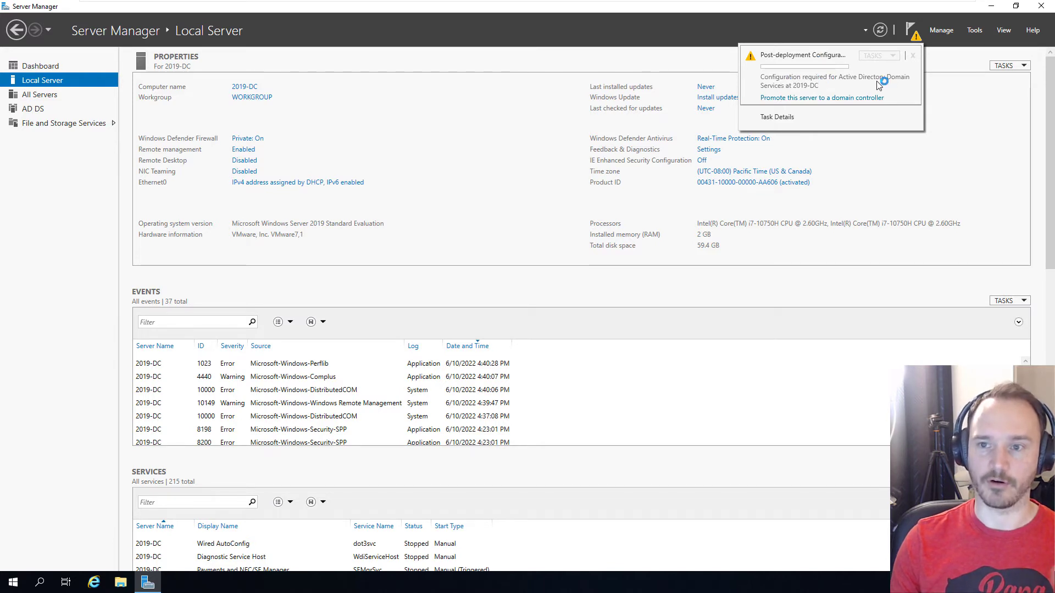
click(793, 98)
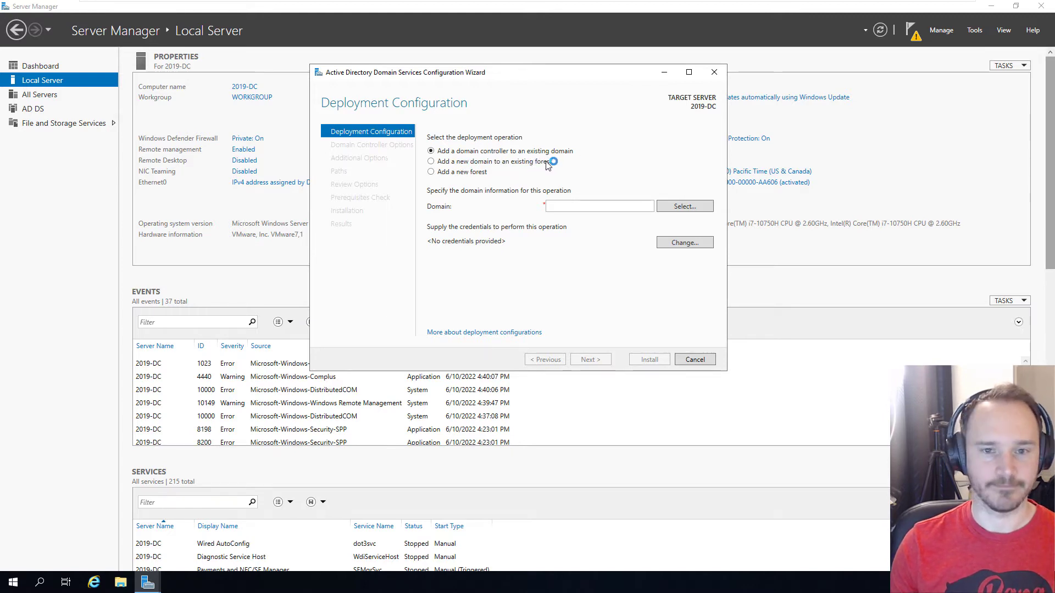
click(437, 173)
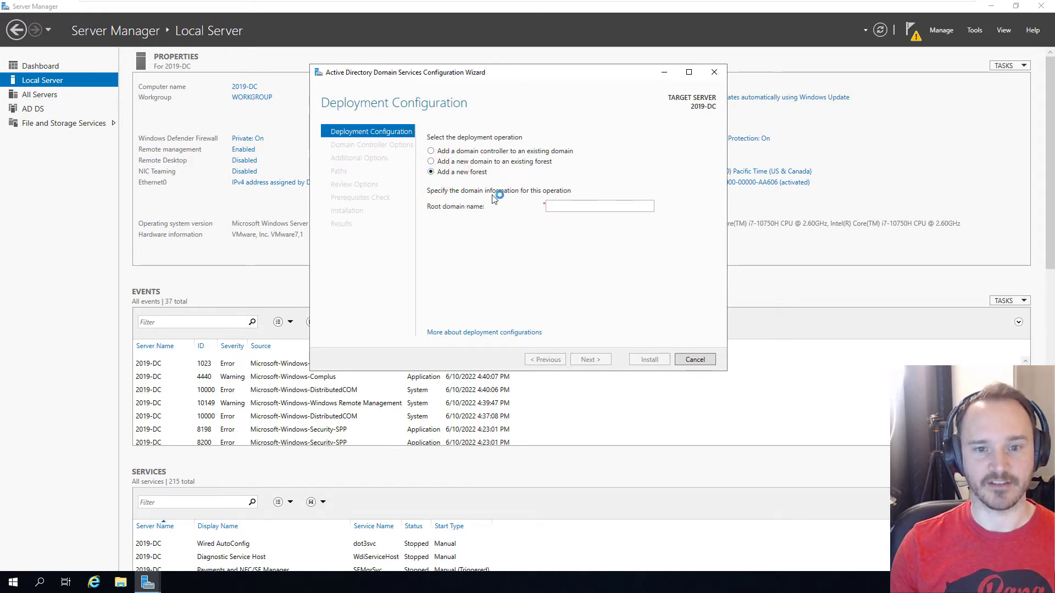
click(600, 207)
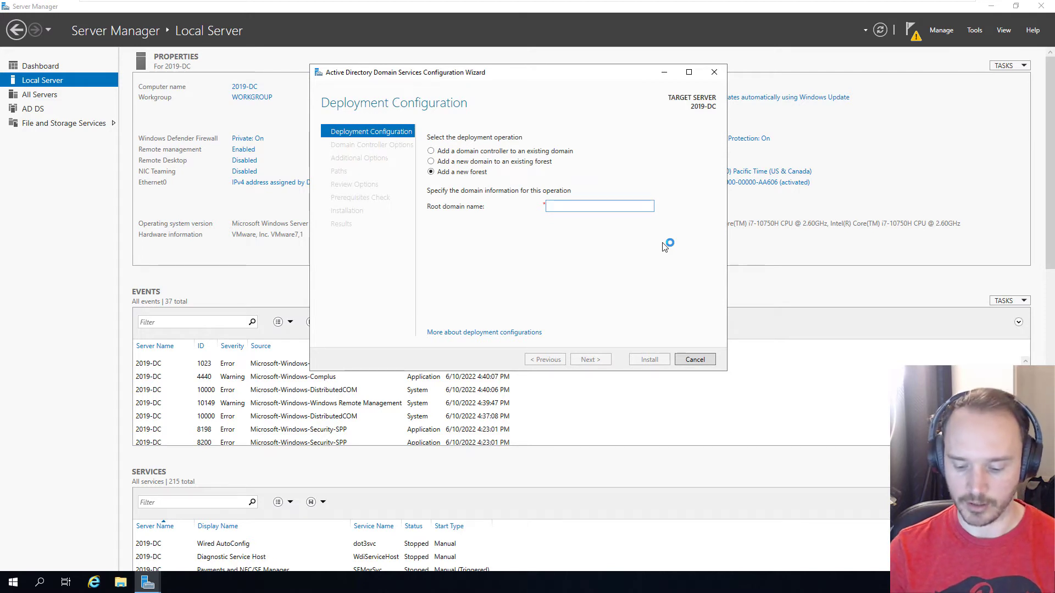
Try contoso.local and contoso.com as the forest's root domain name, and clear the entry.
text(contoso)
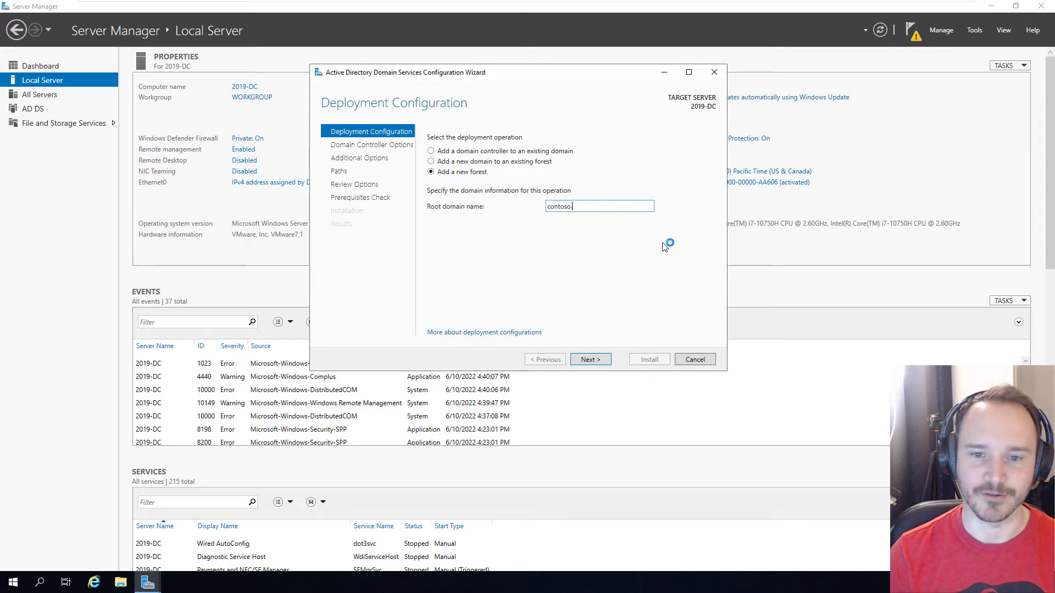
text(.local)
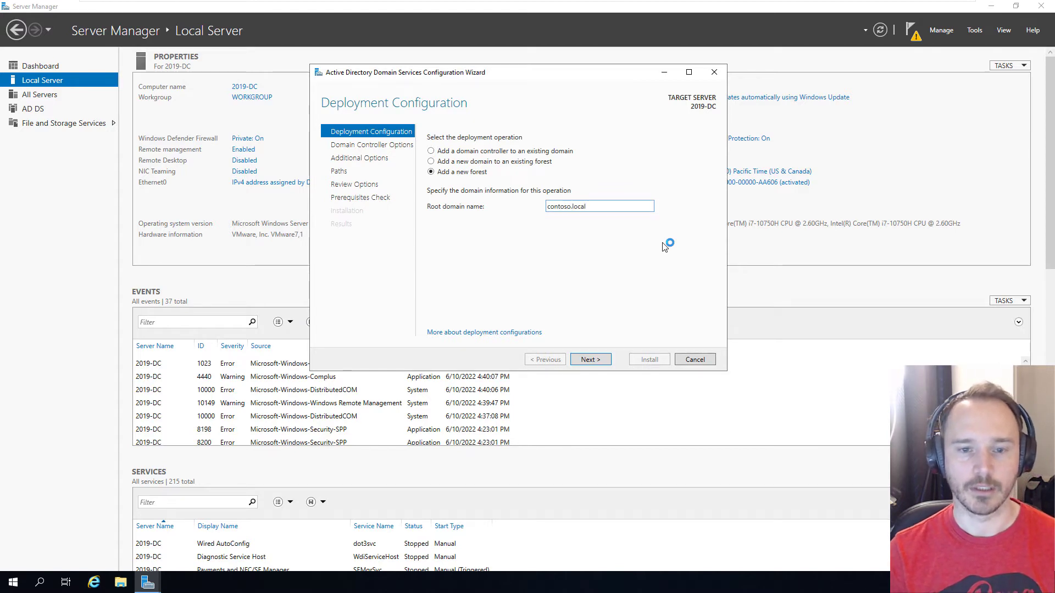
key(BackSpace)
key(BackSpace)
key(BackSpace)
key(BackSpace)
key(BackSpace)
text(com)
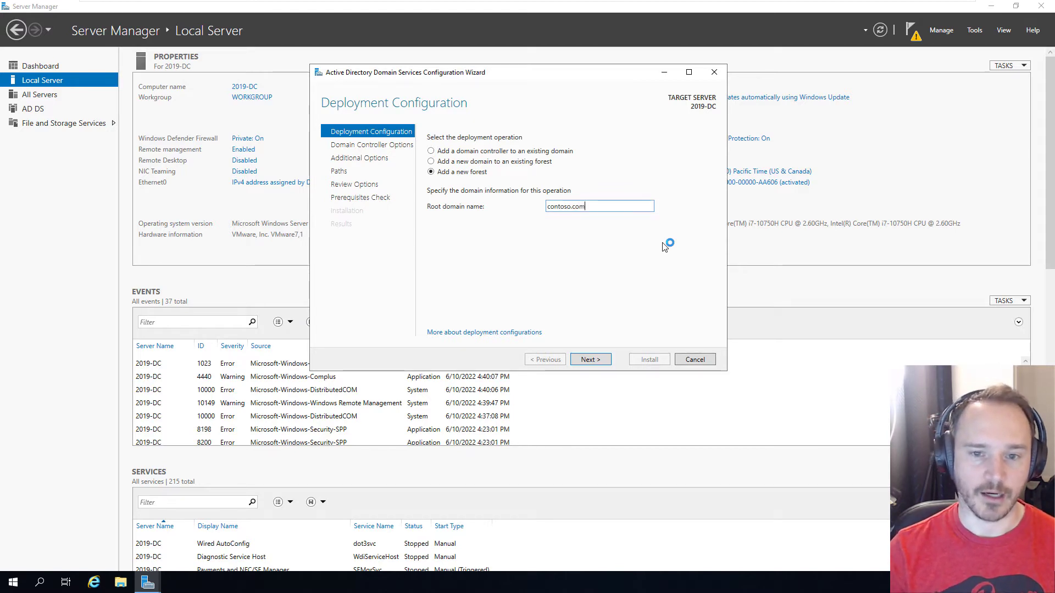
key(BackSpace)
key(BackSpace)
key(BackSpace)
text(local)
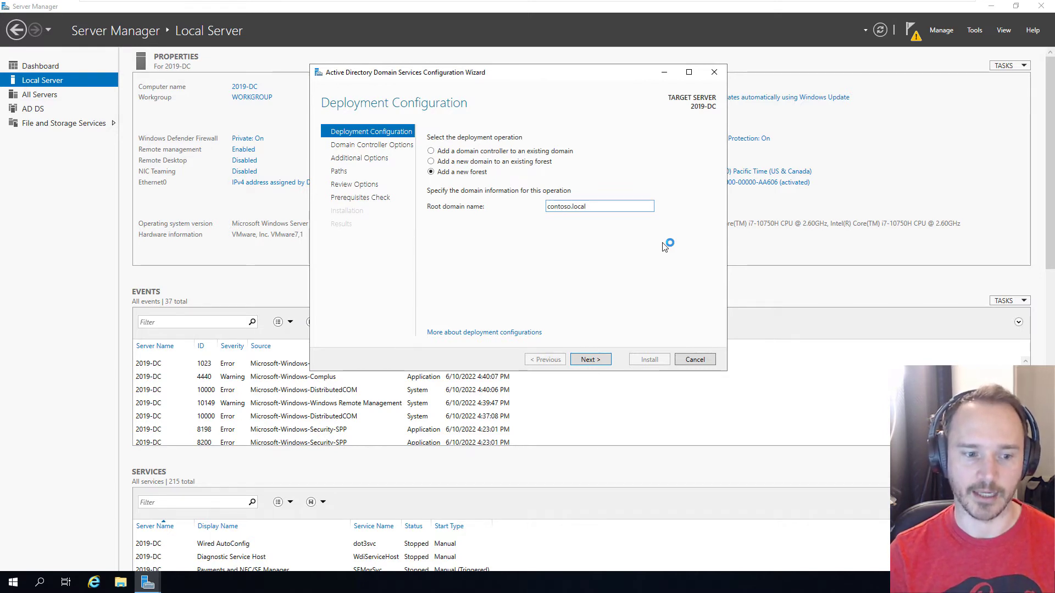
key(BackSpace)
key(BackSpace)
key(BackSpace)
key(BackSpace)
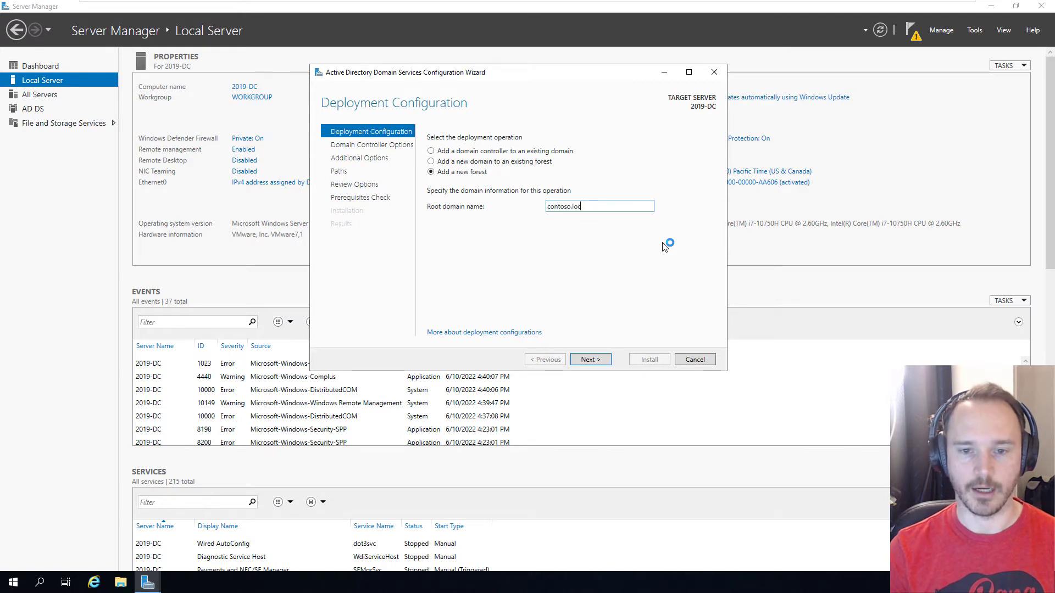
key(BackSpace)
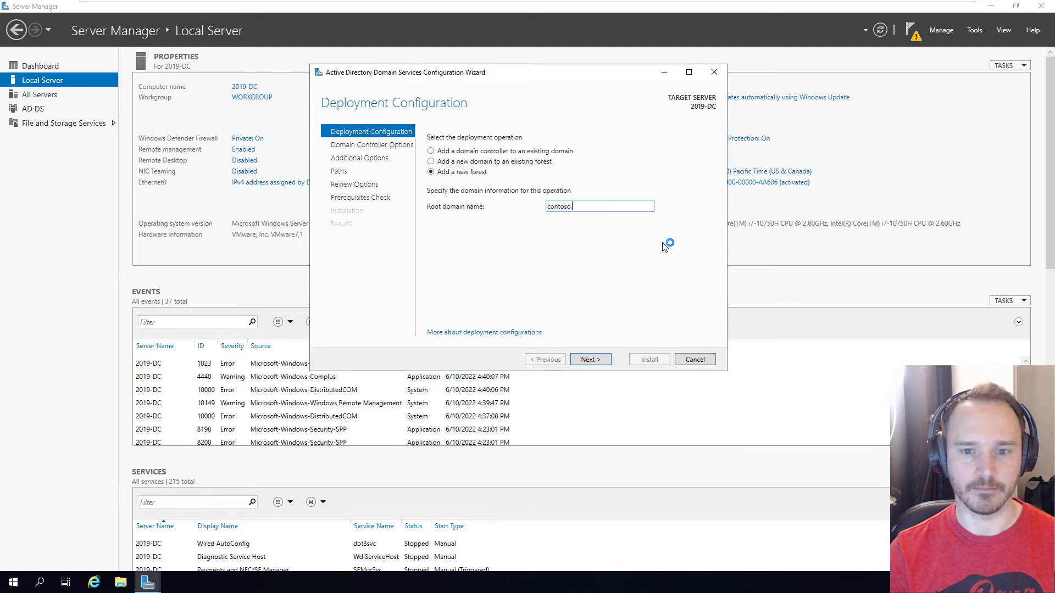
key(BackSpace)
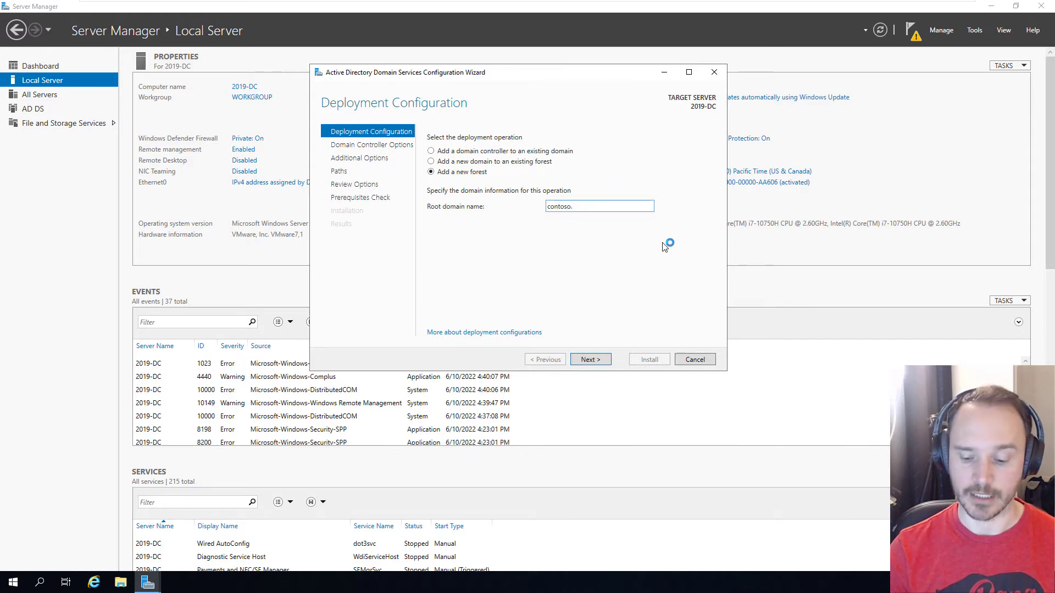
text(local)
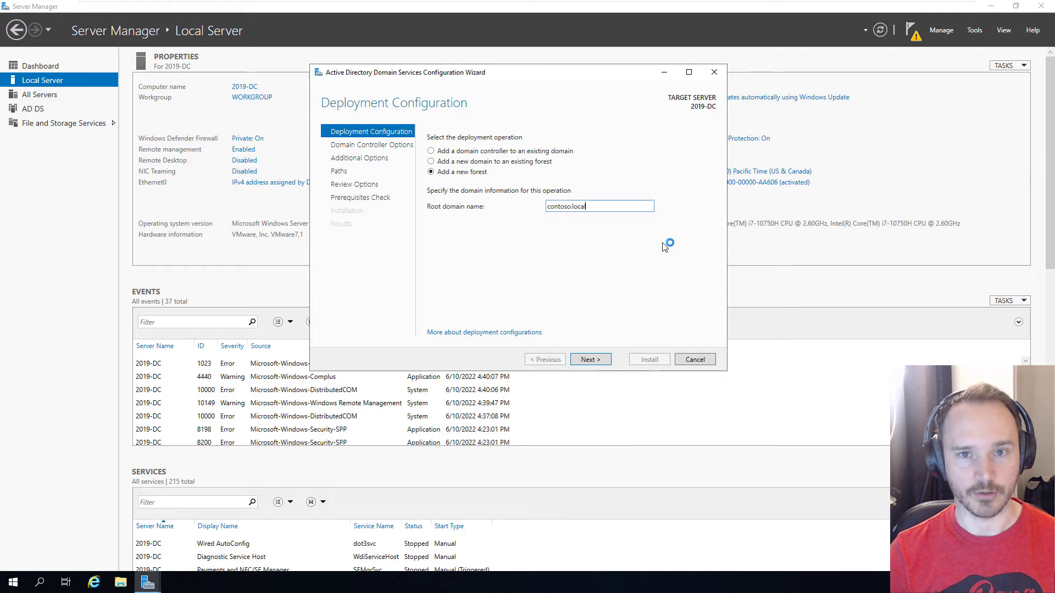
key(BackSpace)
key(BackSpace)
key(BackSpace)
key(BackSpace)
key(BackSpace)
key(BackSpace)
key(BackSpace)
key(BackSpace)
key(BackSpace)
key(BackSpace)
key(BackSpace)
key(BackSpace)
key(BackSpace)
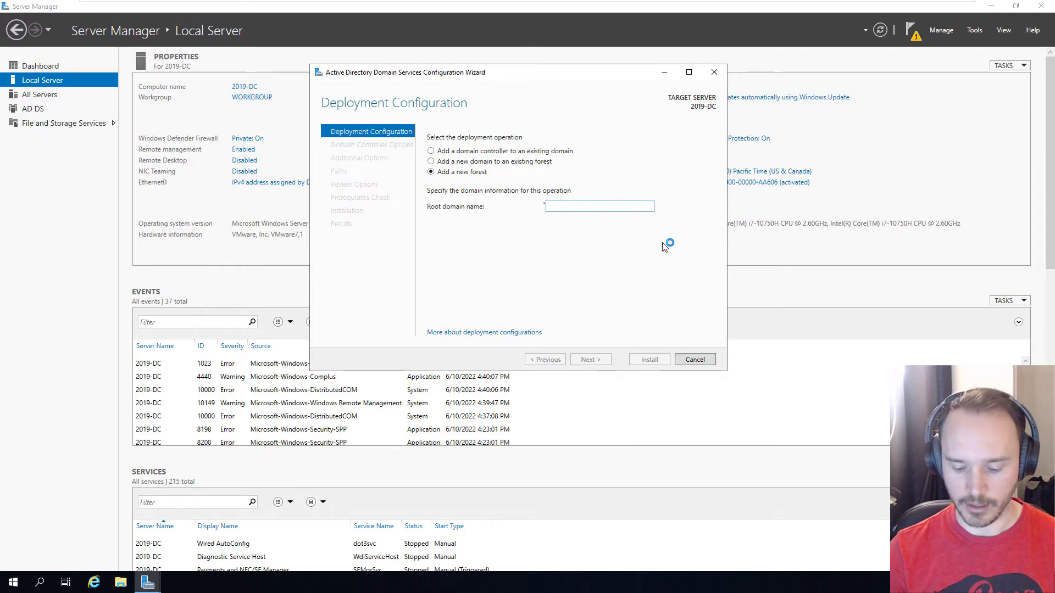
Set the root domain name to hatfield.local and continue to the domain controller options.
text(hatfield.local)
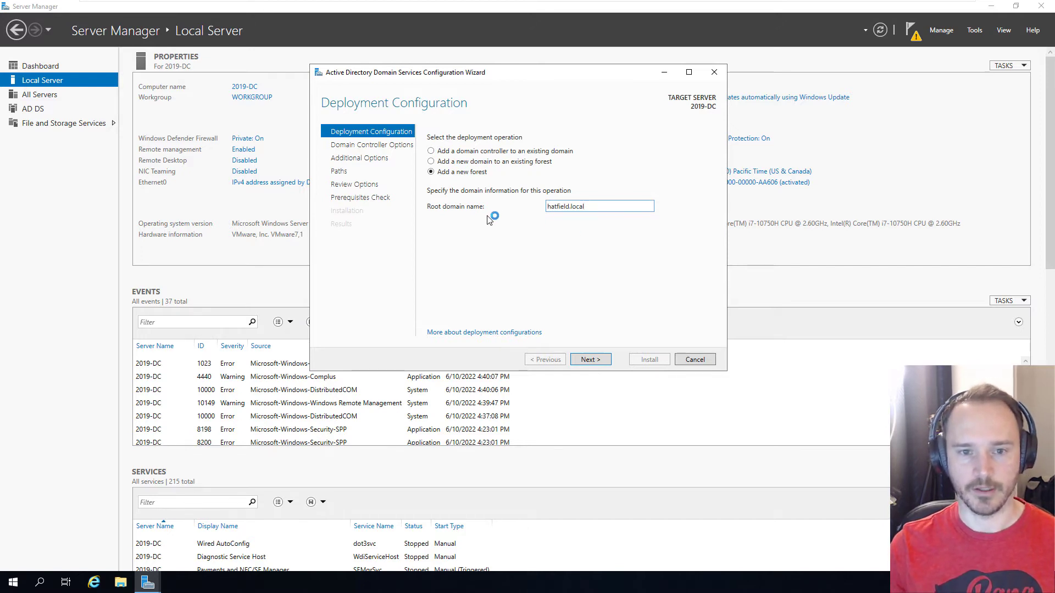
click(596, 361)
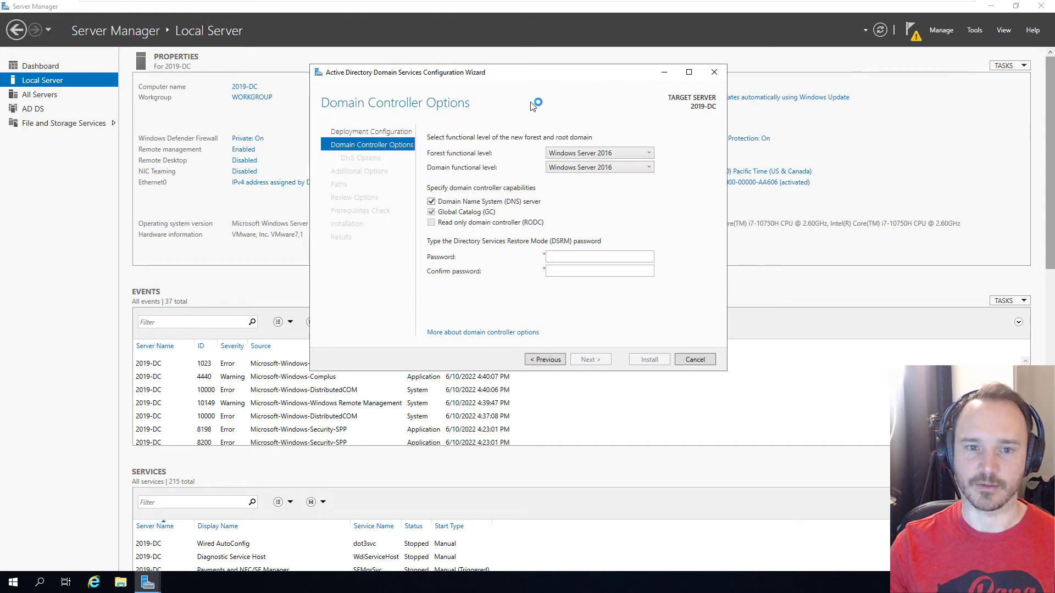
Examine the available forest functional levels and the domain controller capabilities for the new forest.
click(652, 152)
click(650, 152)
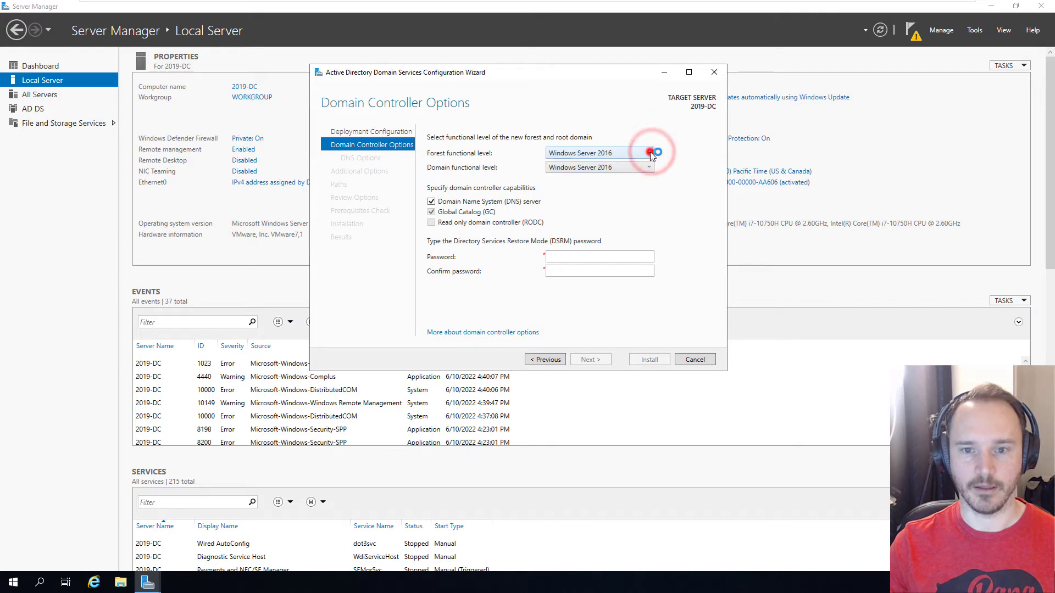
click(650, 151)
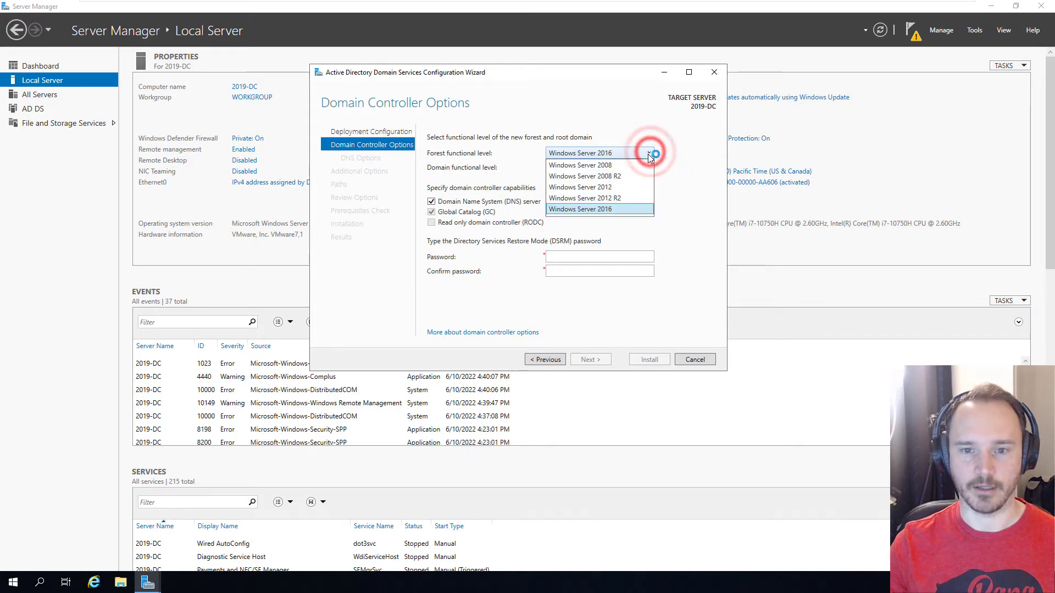
click(678, 153)
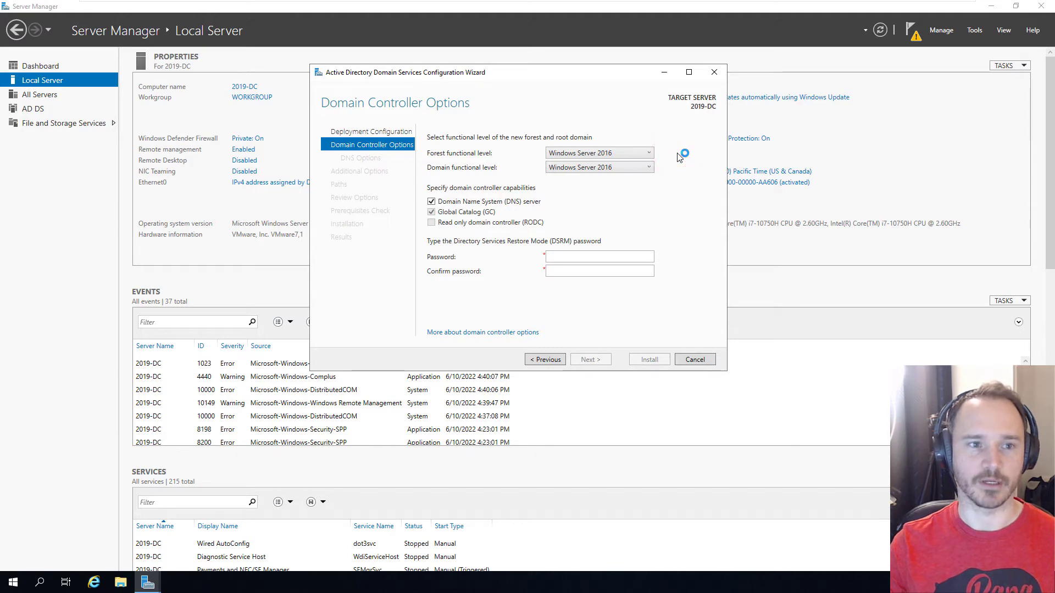
click(621, 153)
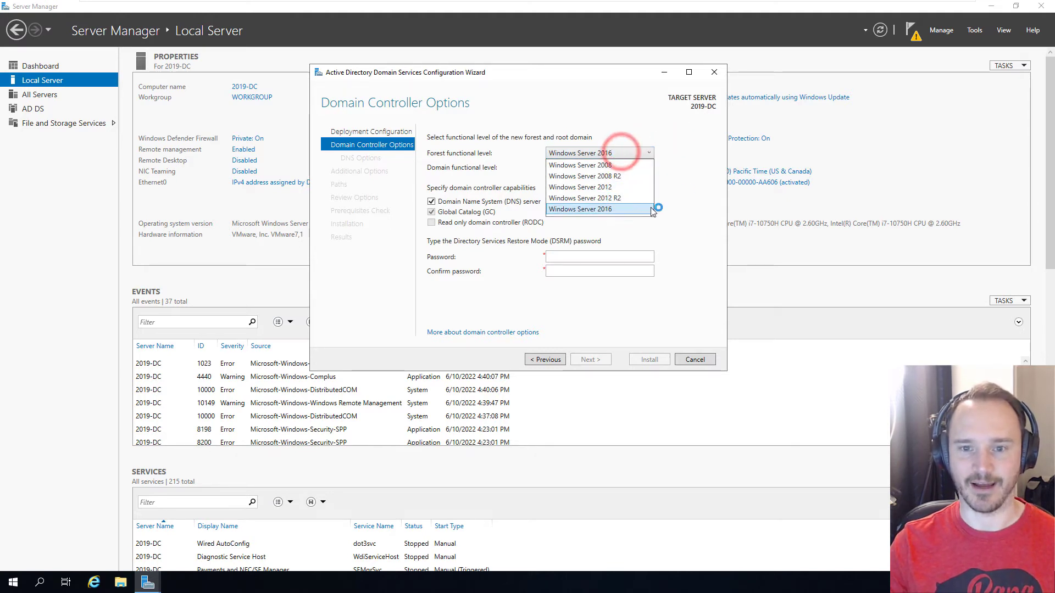
click(684, 171)
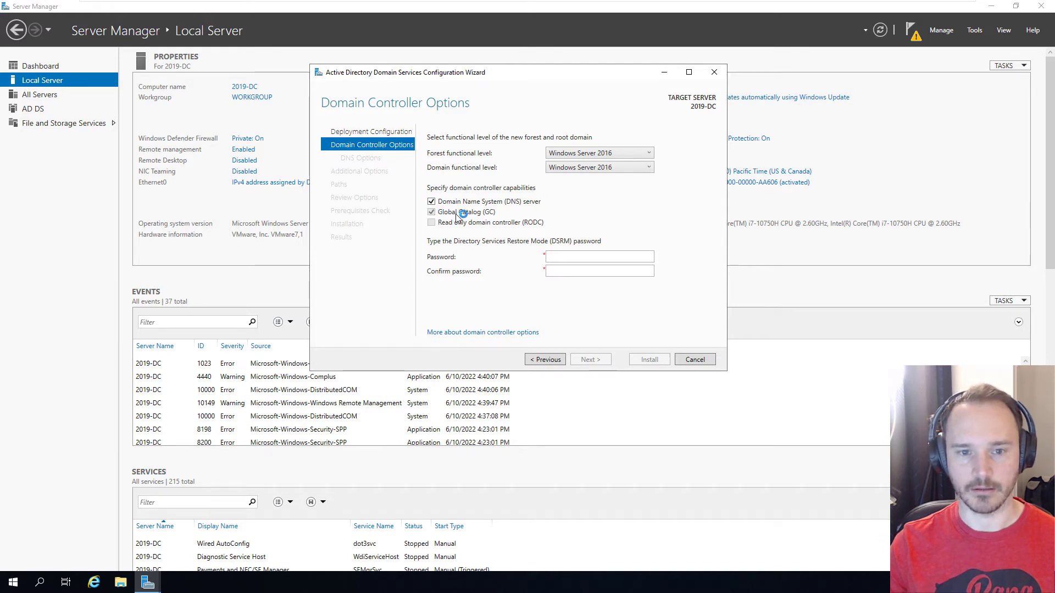
click(525, 228)
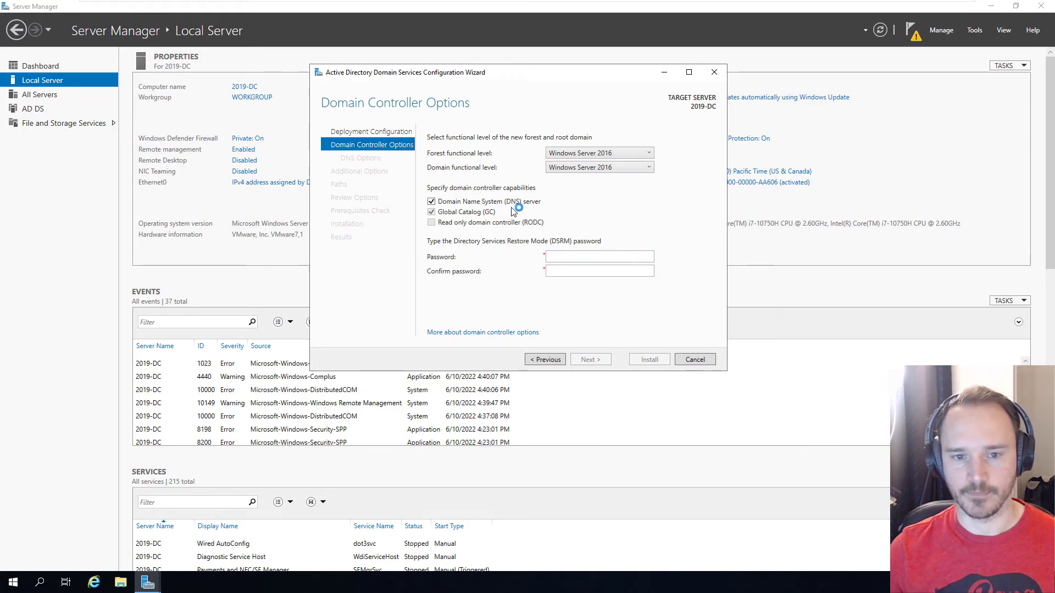
click(577, 256)
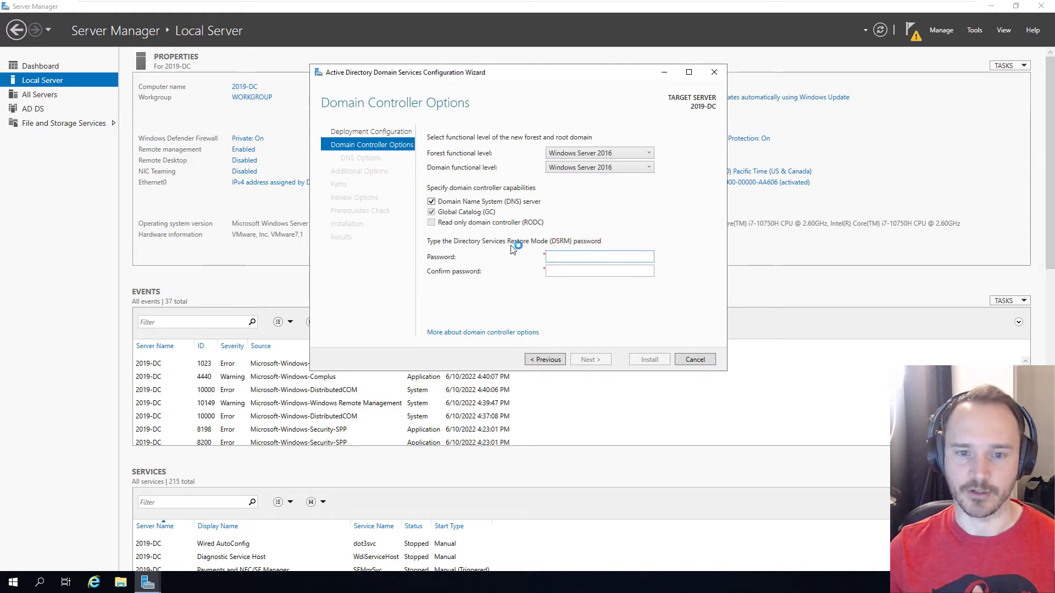
click(605, 257)
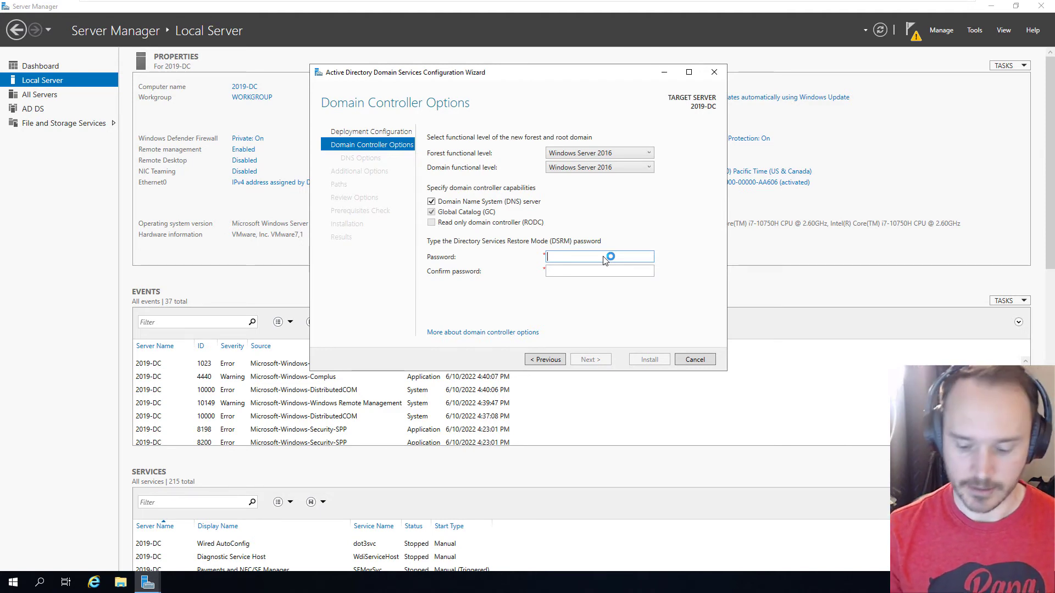
text(a)
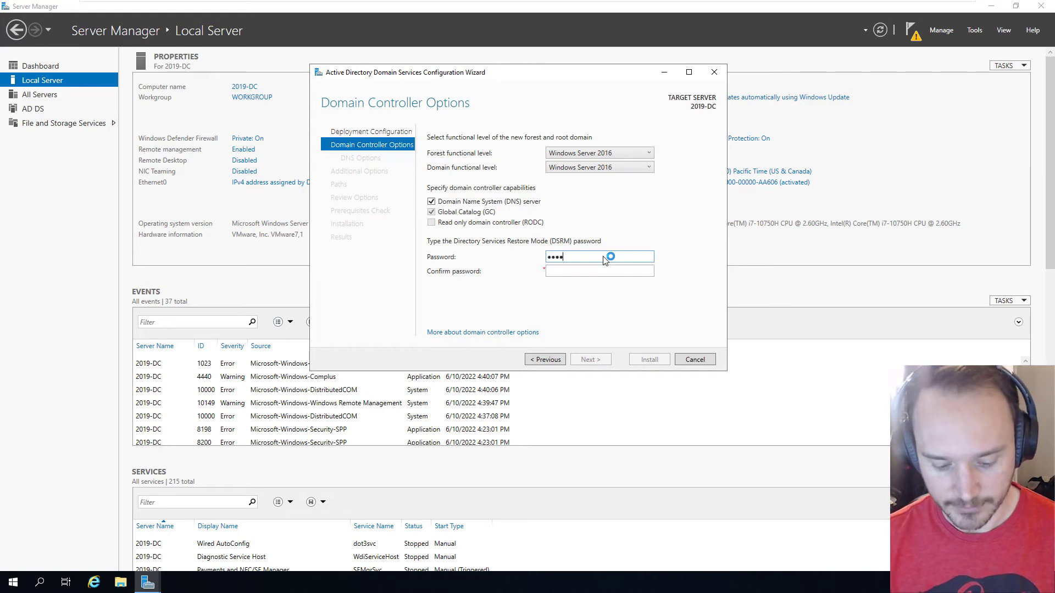
text(aaa)
key(Tab)
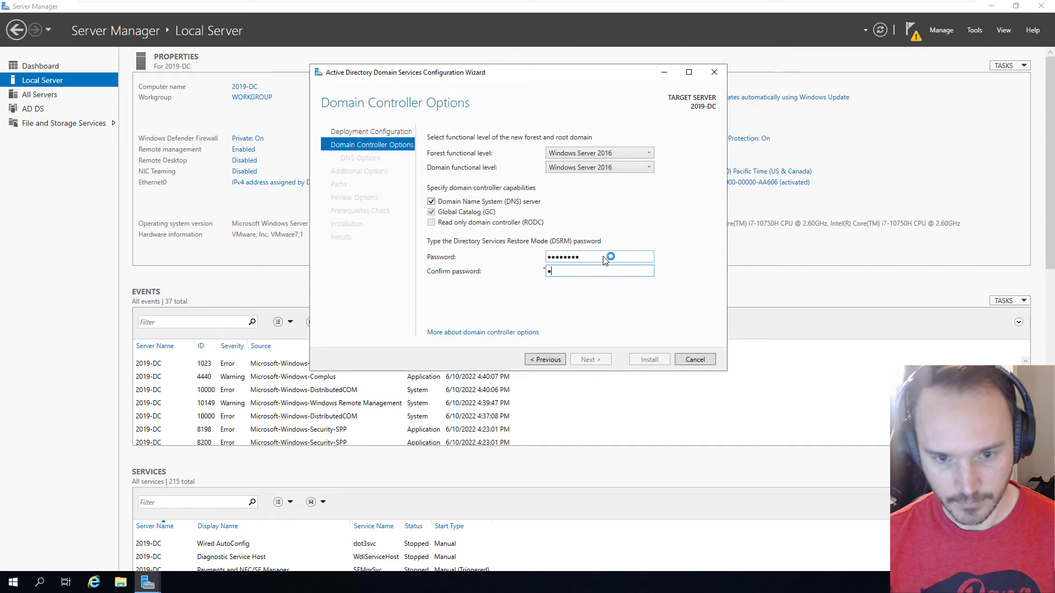
key(shift+Tab)
key(BackSpace)
key(BackSpace)
key(BackSpace)
key(BackSpace)
key(BackSpace)
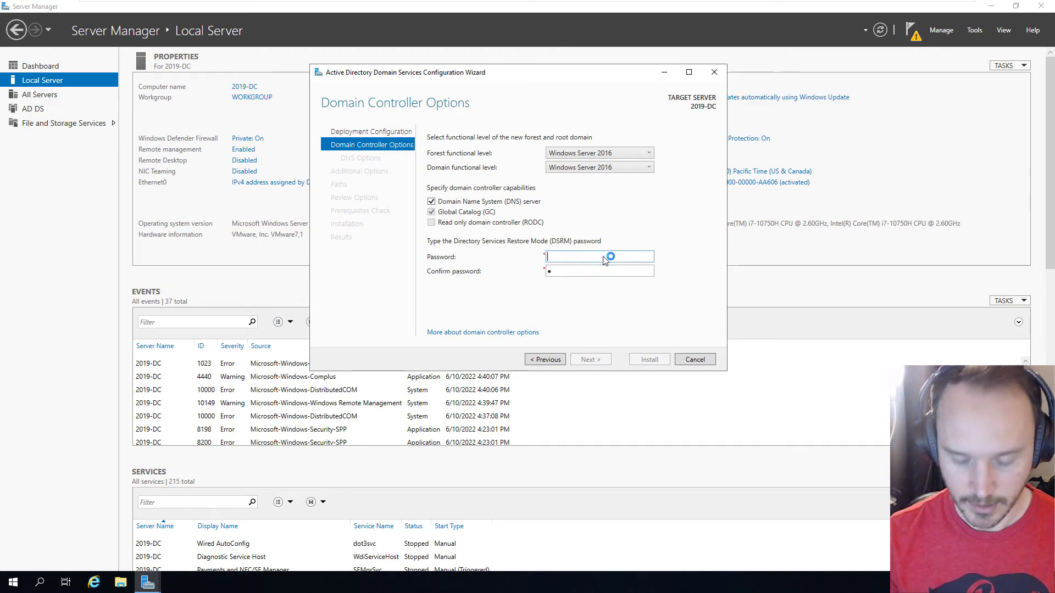
Enter and confirm the Directory Services Restore Mode (DSRM) password, and continue to the DNS options.
text(aa)
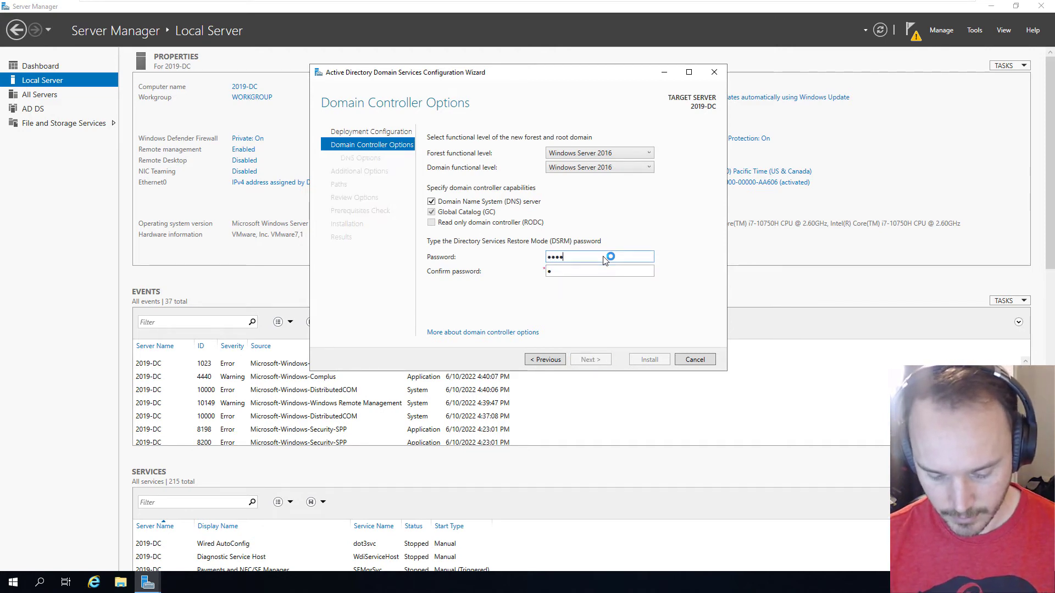
text(••••••)
key(Tab)
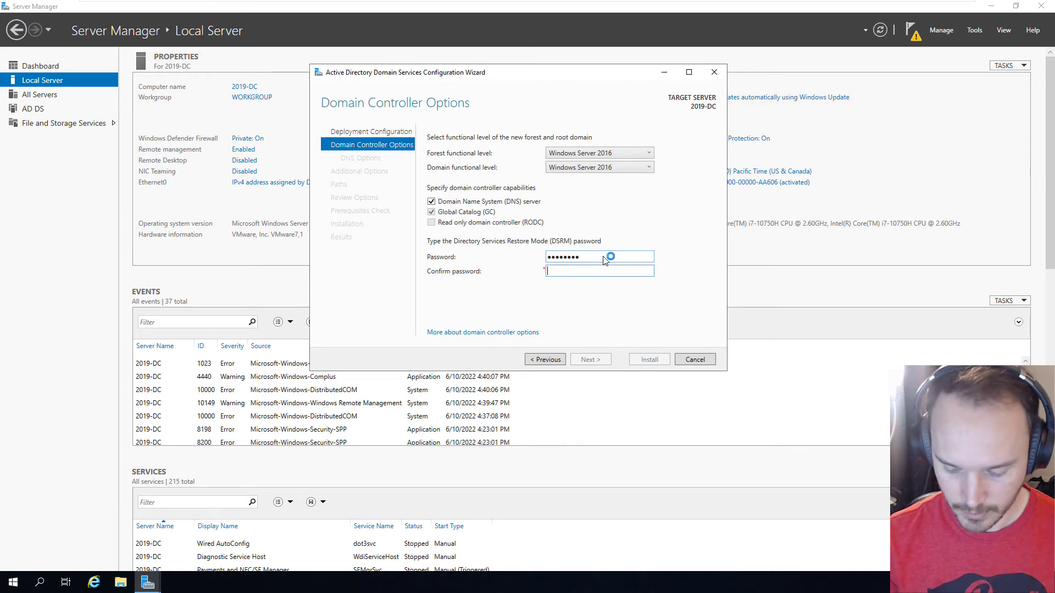
text(•)
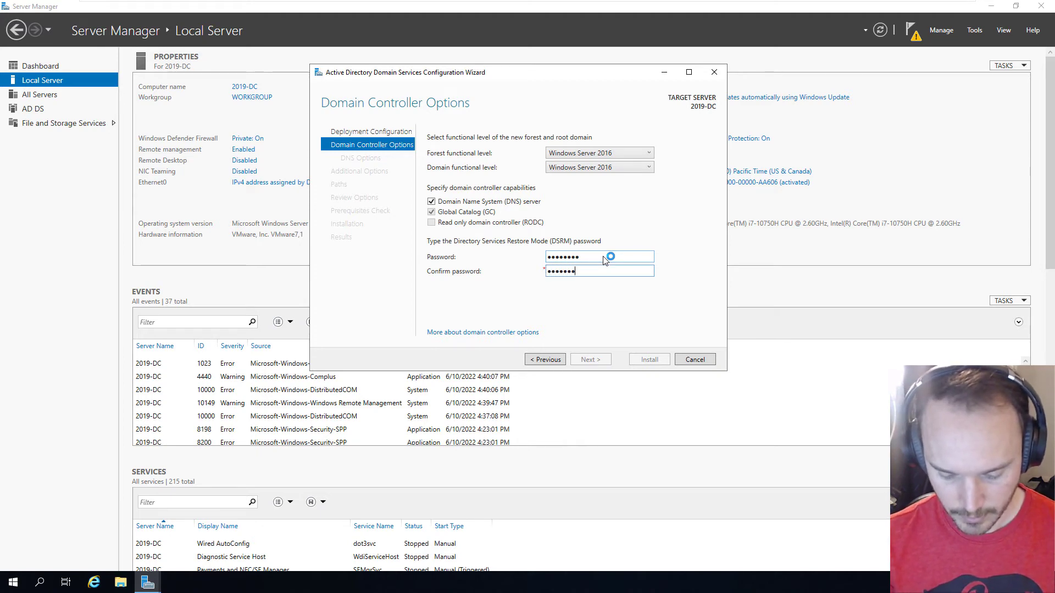
text(•)
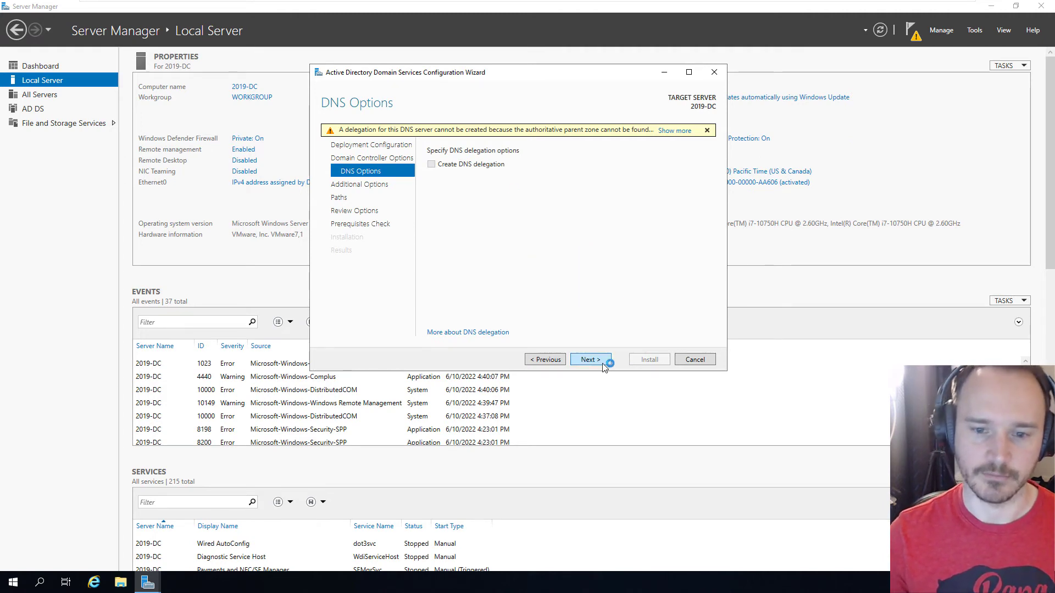
Continue to the options review without DNS delegation, keeping NetBIOS name HATFIELD and the default database, log and SYSVOL folders.
click(431, 165)
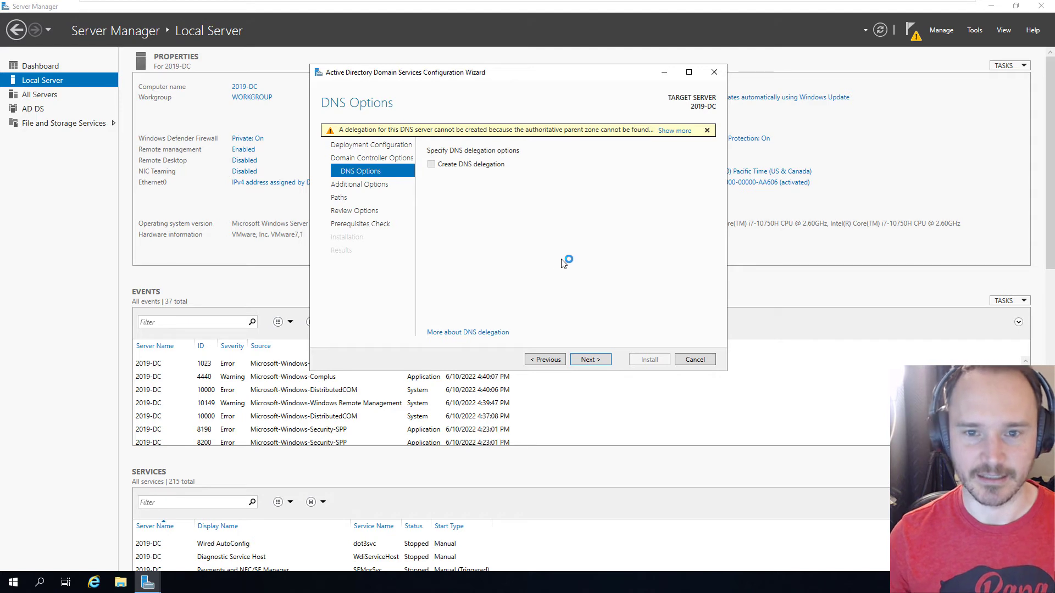
click(593, 360)
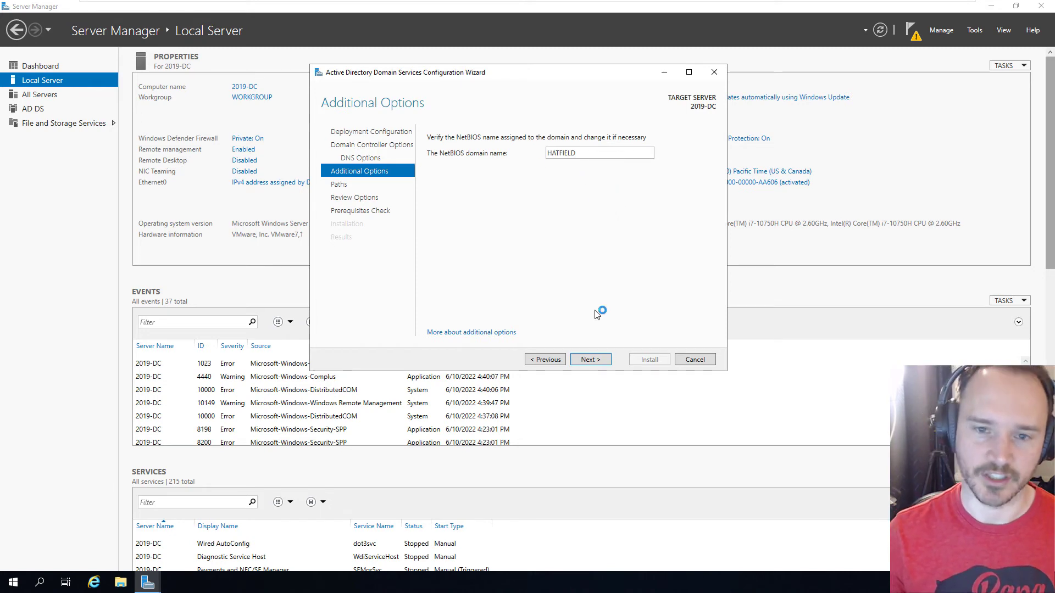
click(597, 359)
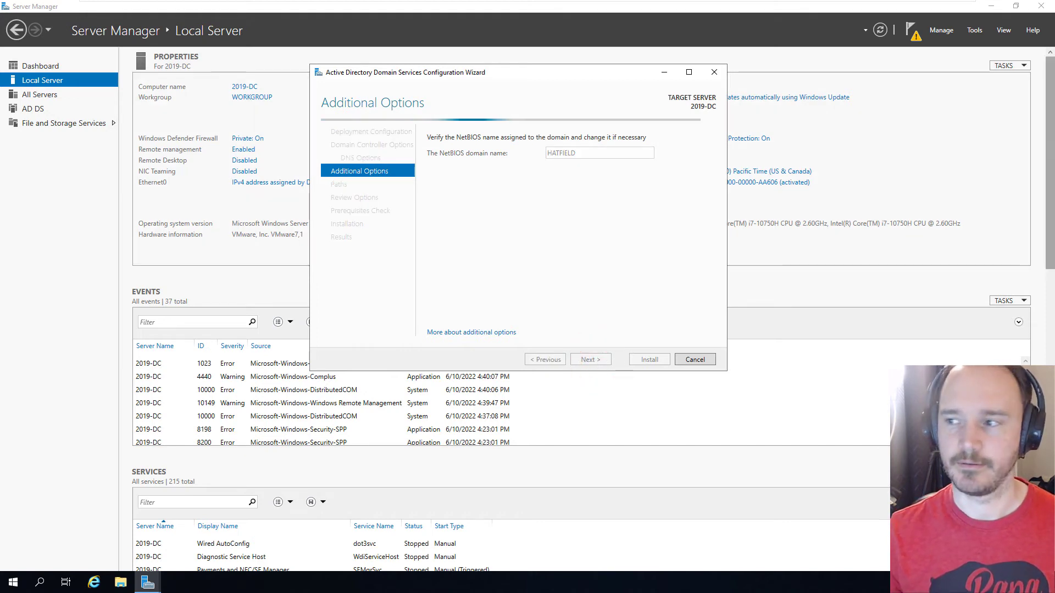
click(526, 125)
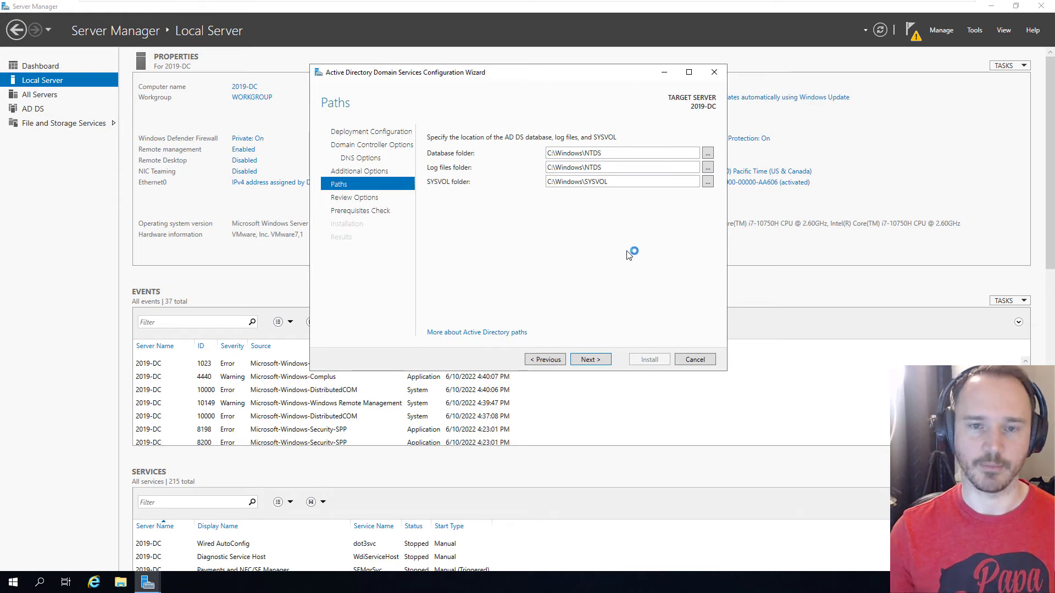
click(599, 361)
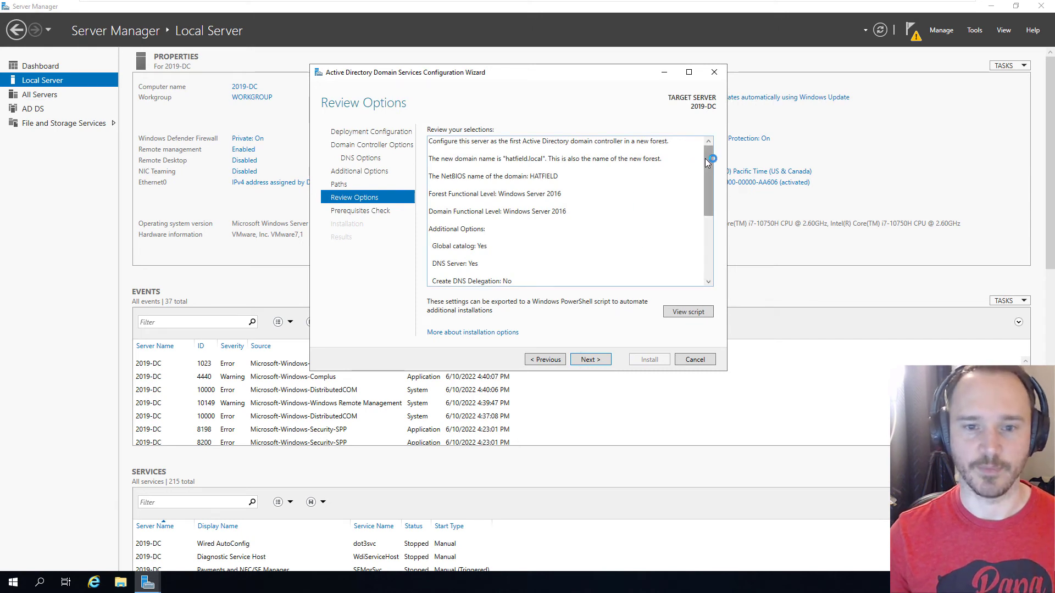
Review the full list of selections for the new hatfield.local domain controller.
click(447, 160)
click(544, 156)
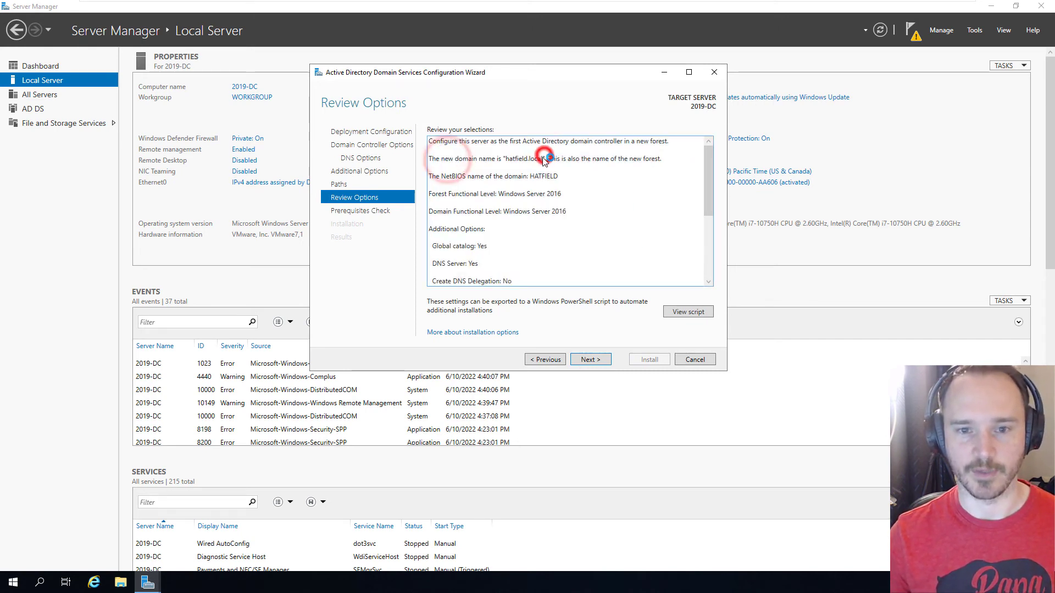
click(709, 165)
drag(708, 171, 709, 250)
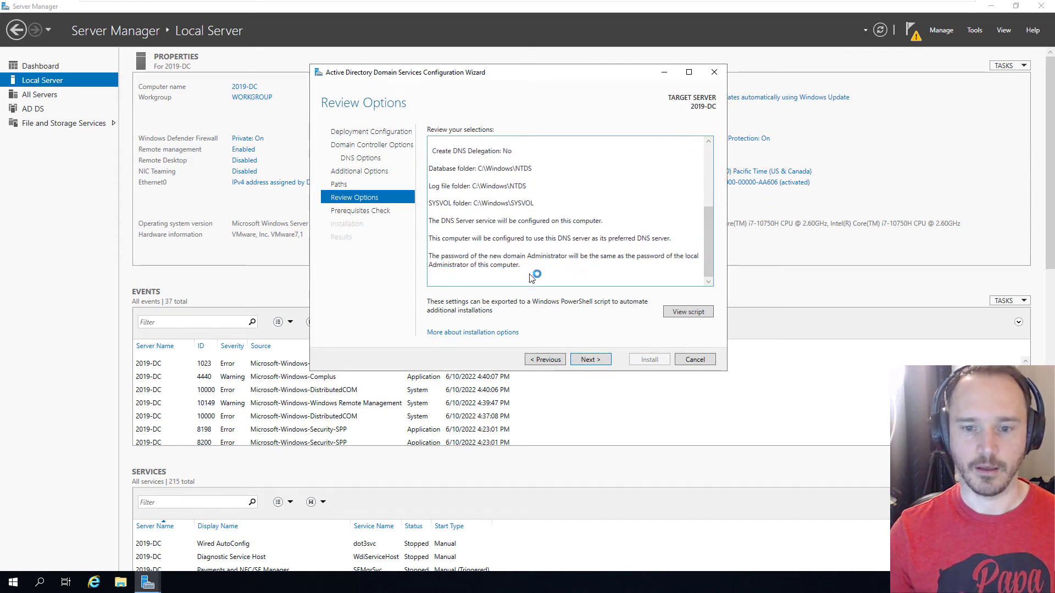
View the PowerShell deployment script generated from the selected settings, and close it.
click(701, 312)
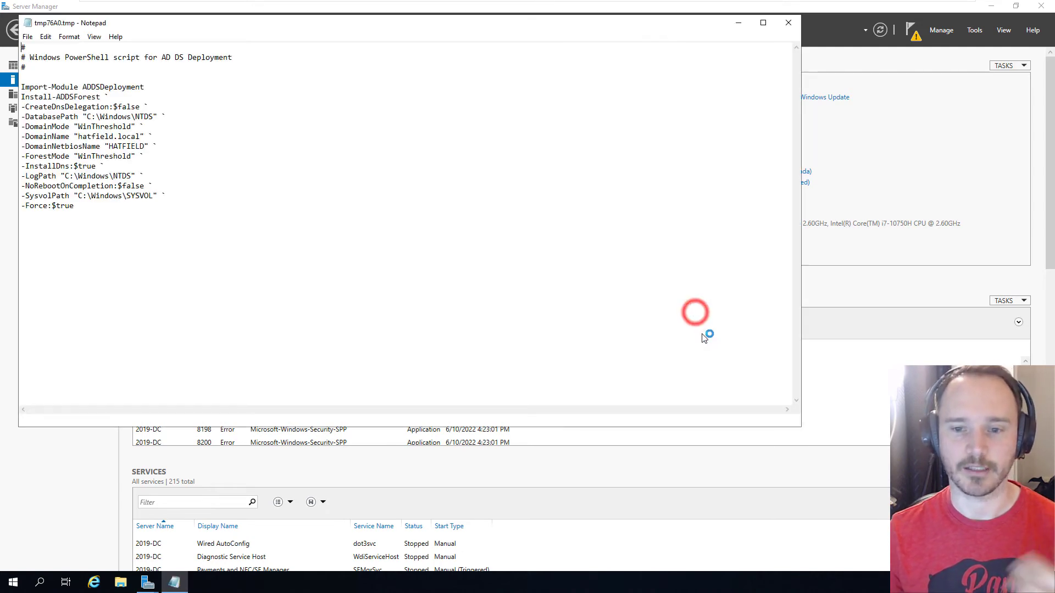
drag(261, 24, 754, 59)
key(ctrl+a)
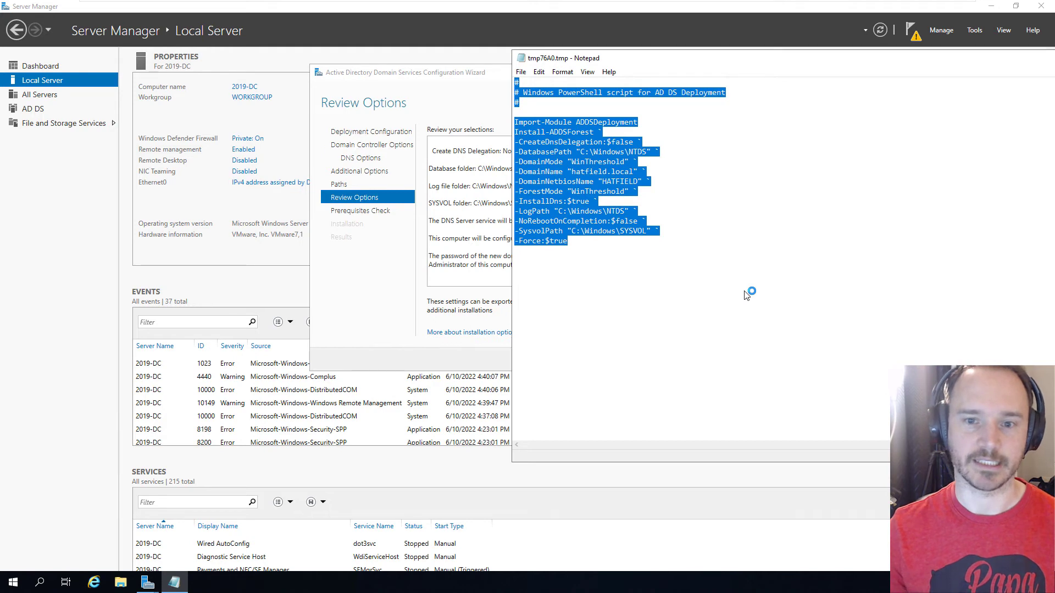
click(740, 258)
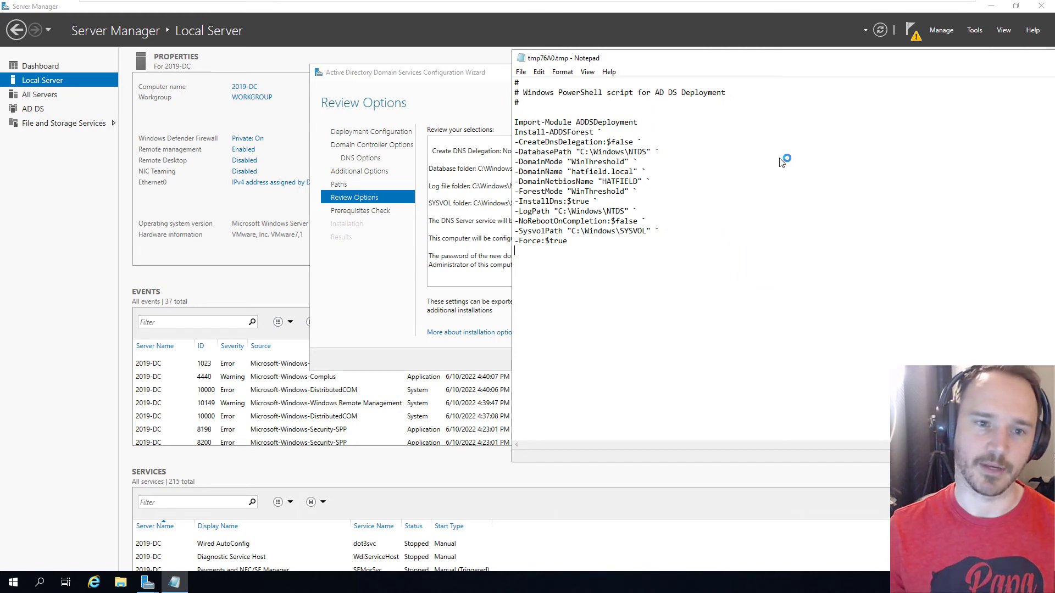
drag(912, 56, 466, 64)
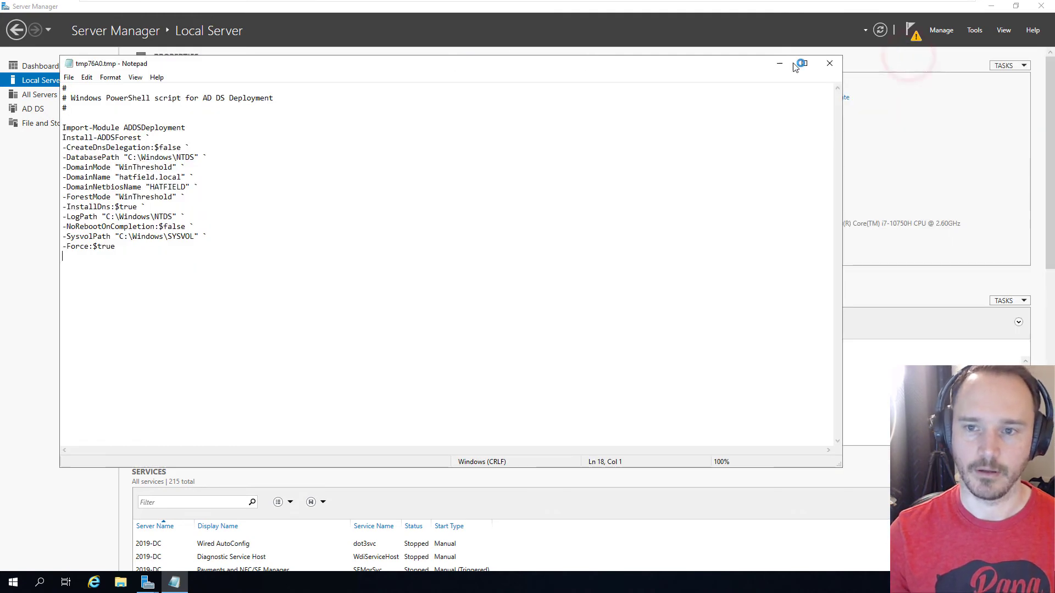
click(833, 64)
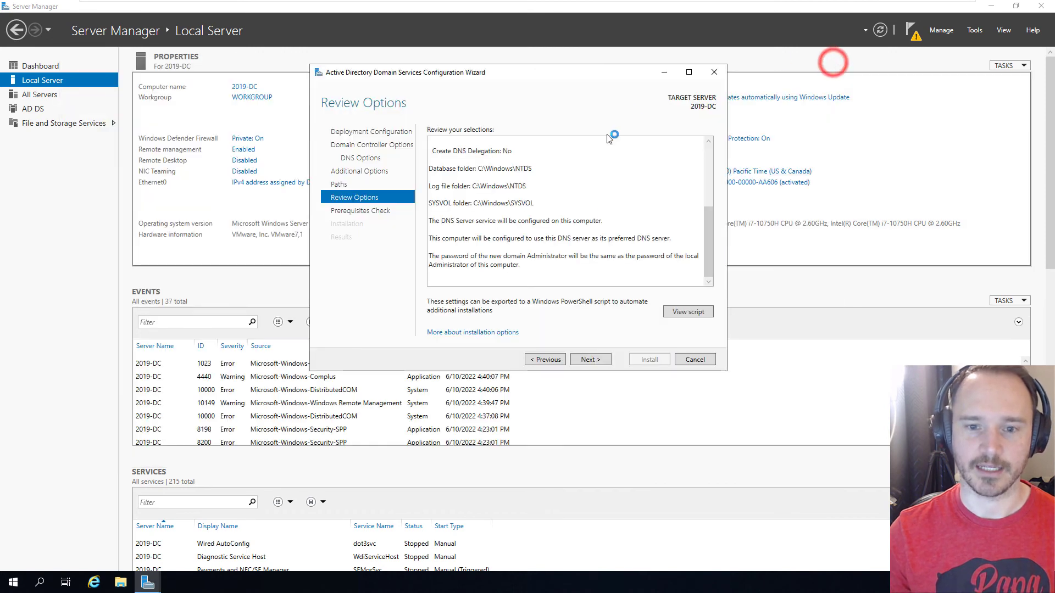
Run the prerequisites check, review its results, and start the domain controller installation on 2019-DC.
click(600, 359)
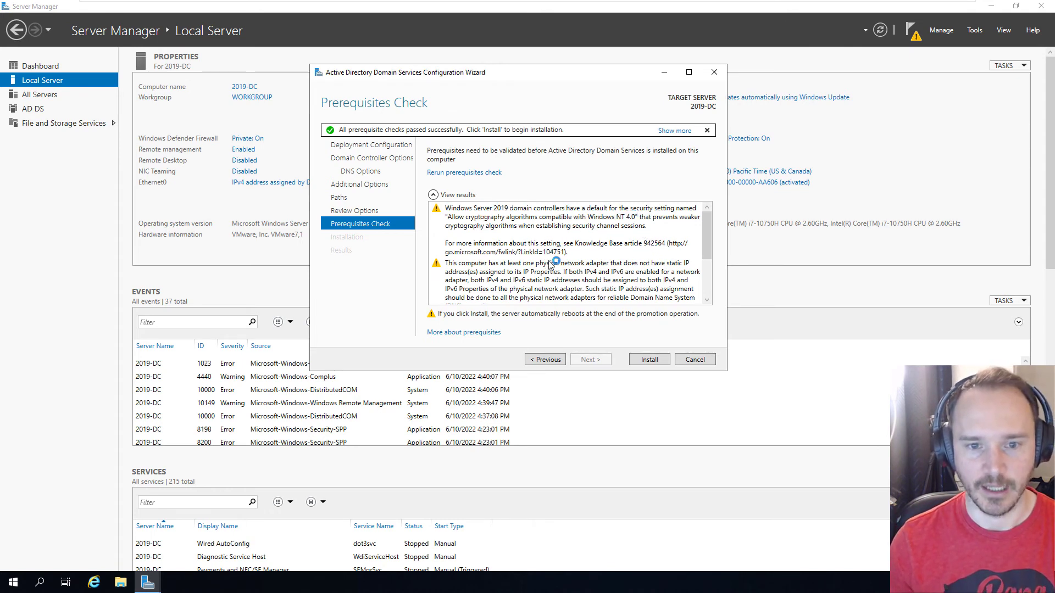
scroll(558, 259, down, 1)
click(481, 239)
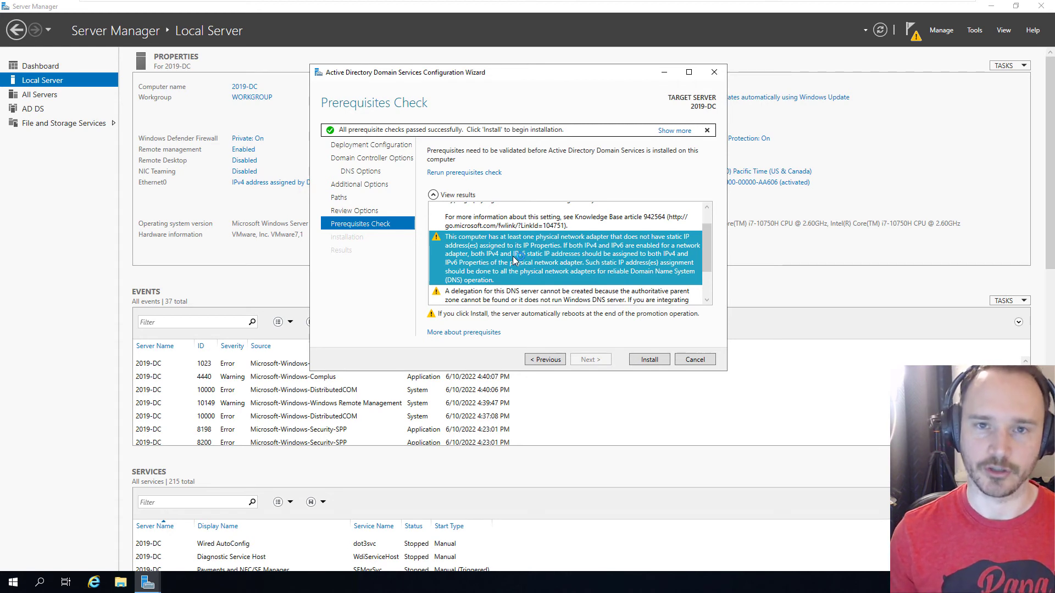
scroll(570, 265, down, 2)
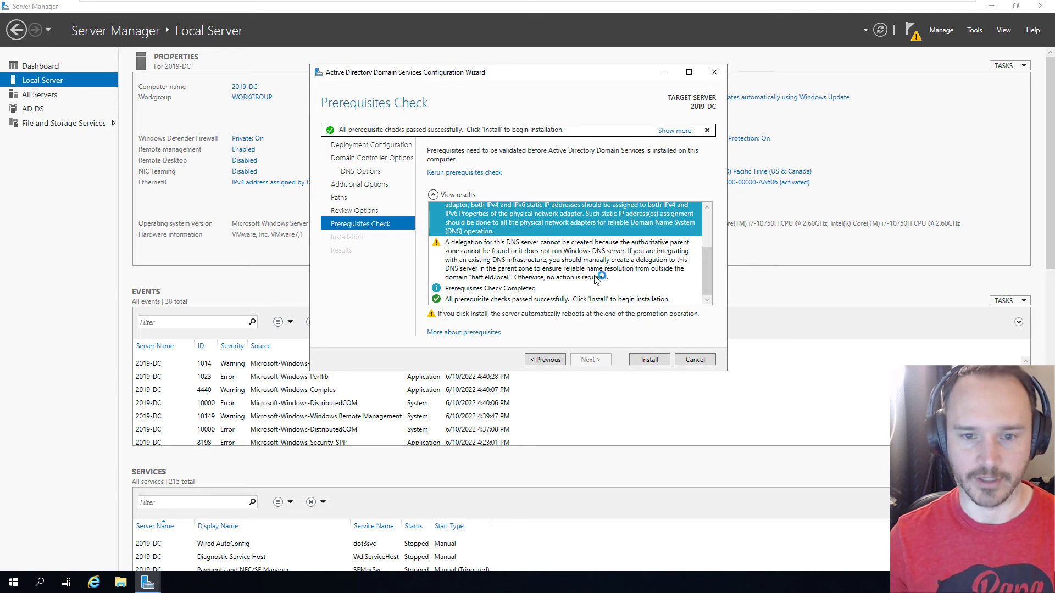
click(521, 297)
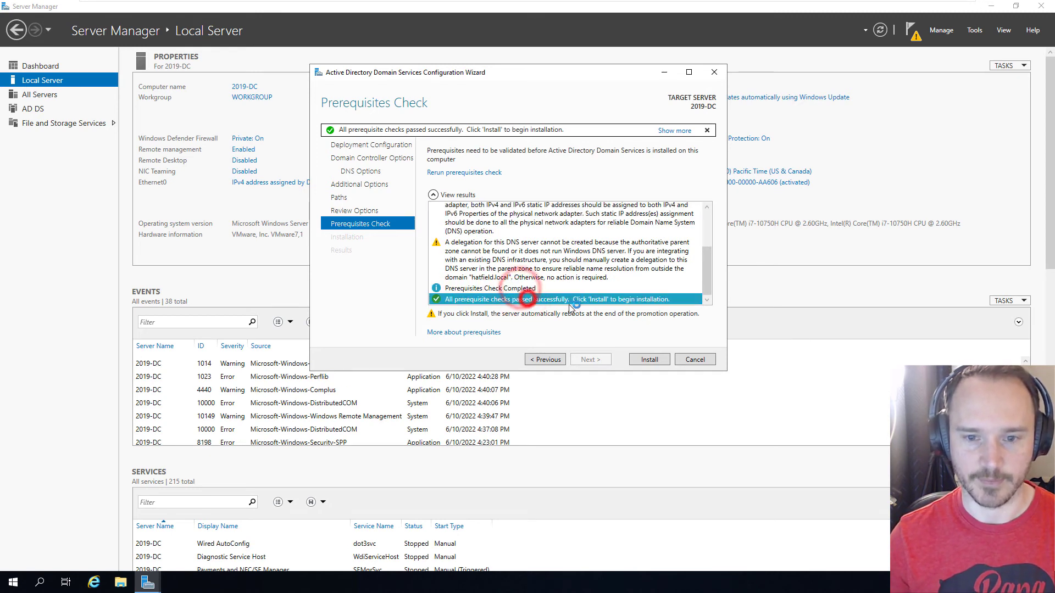
click(656, 361)
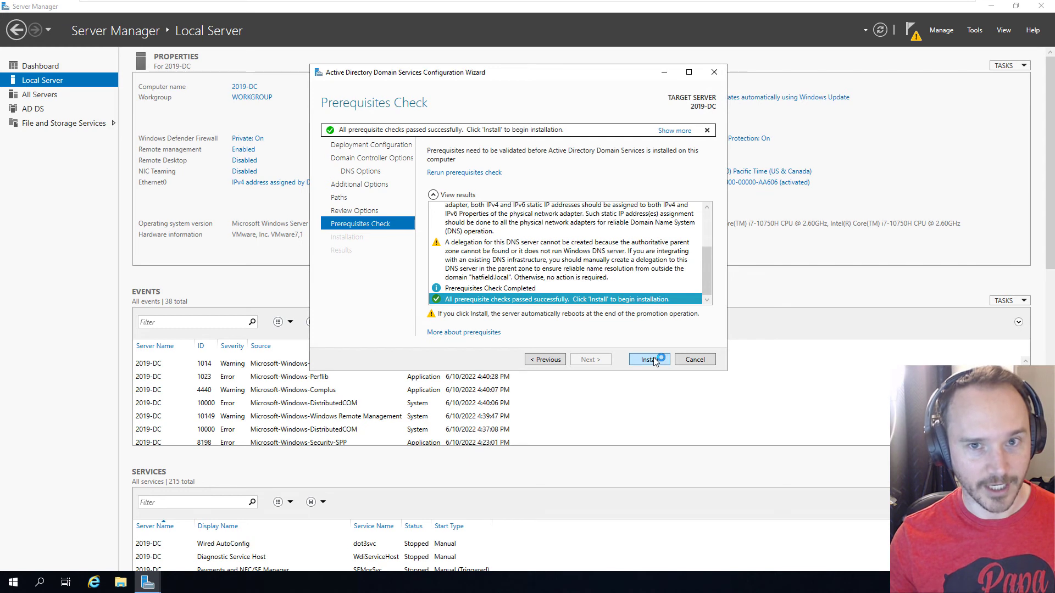
click(654, 360)
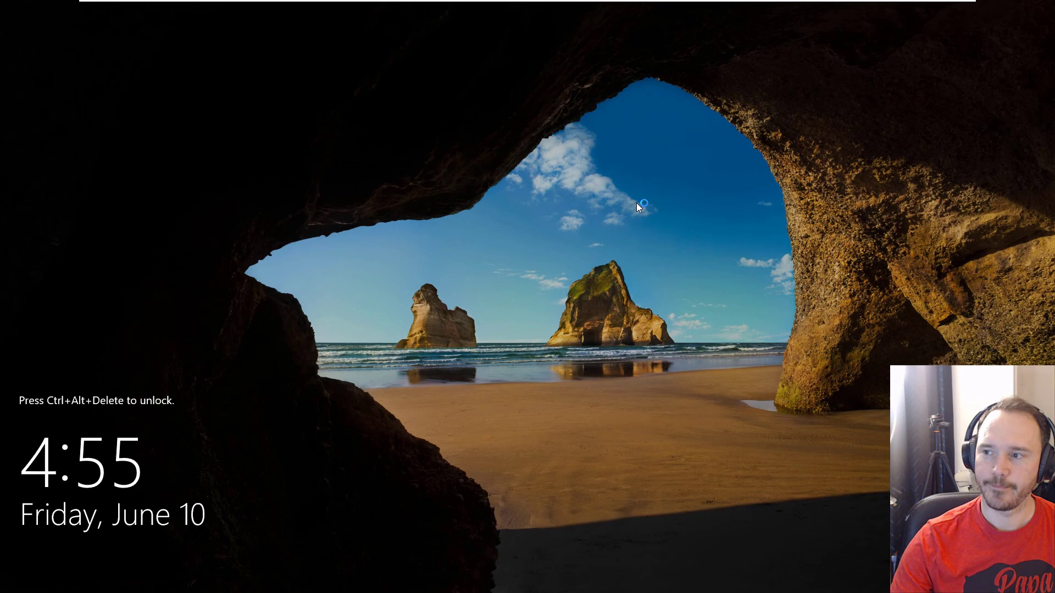
Unlock the restarted 2019 DC virtual machine and sign in as HATFIELD\Administrator with the account password.
click(364, 330)
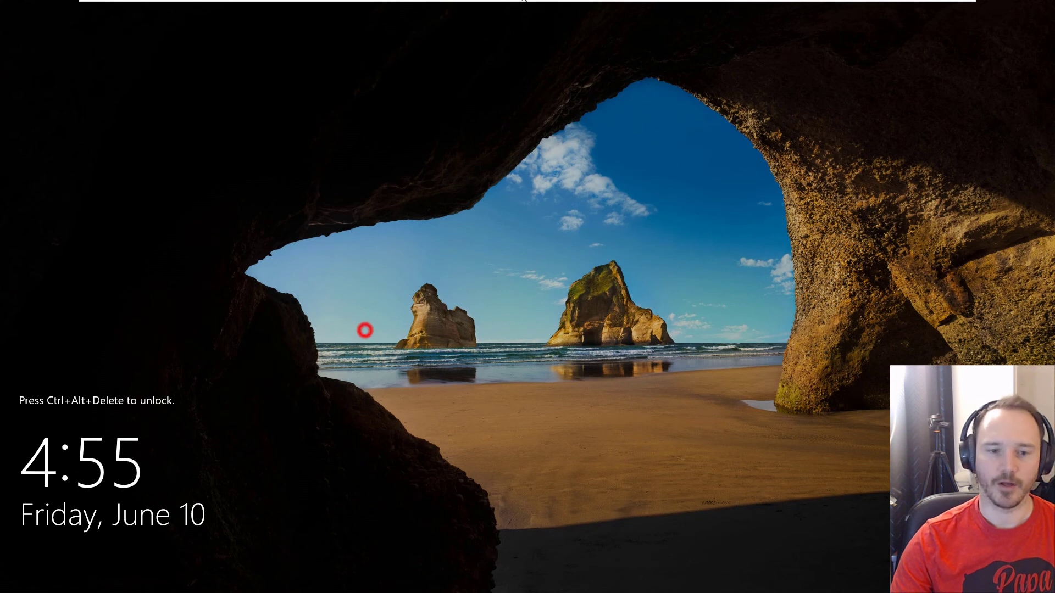
click(275, 342)
mouse_move(135, 5)
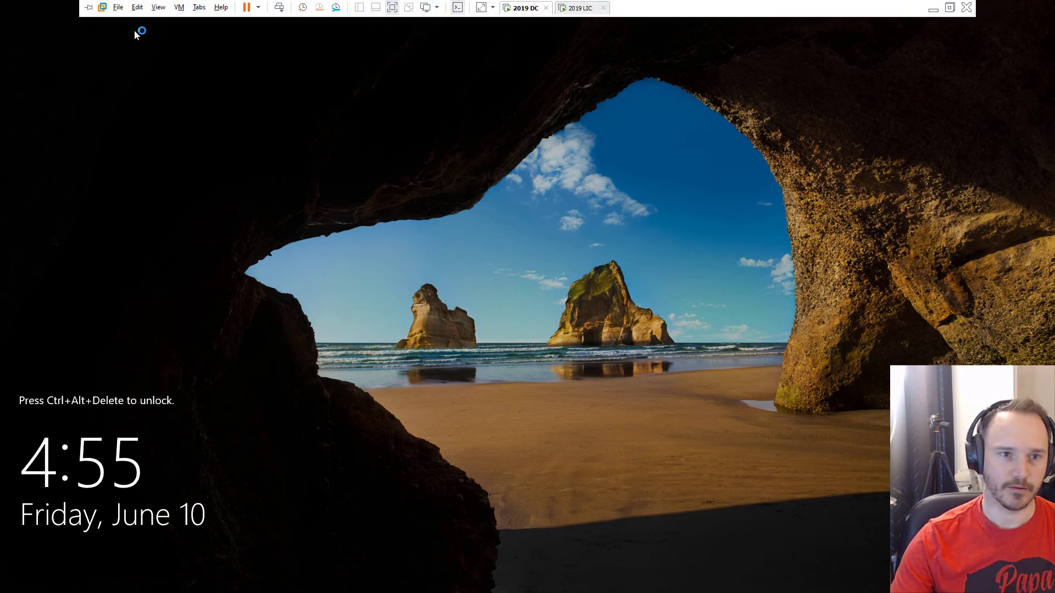
click(279, 8)
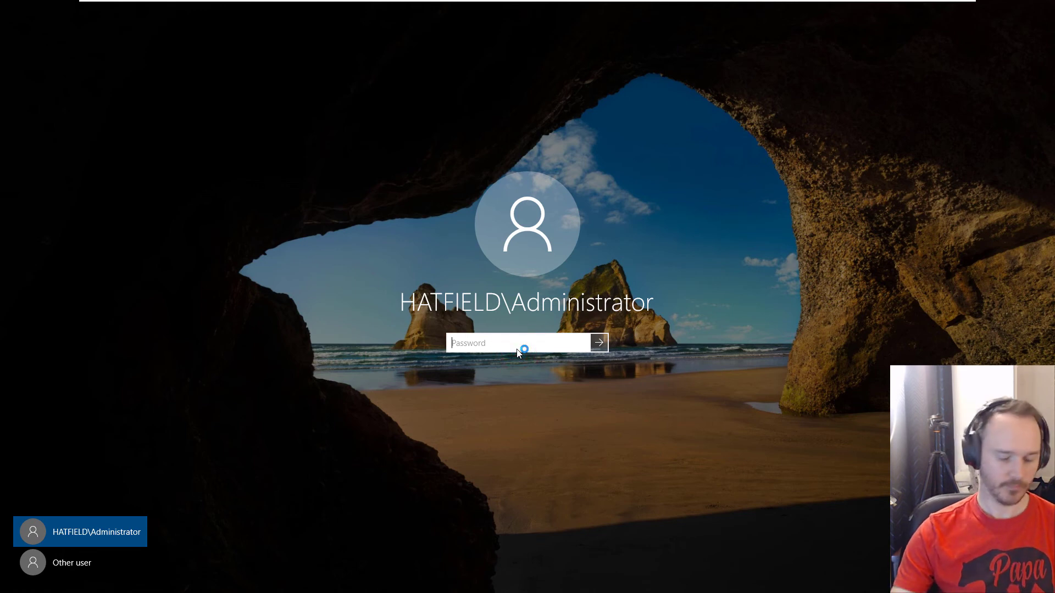
text(******)
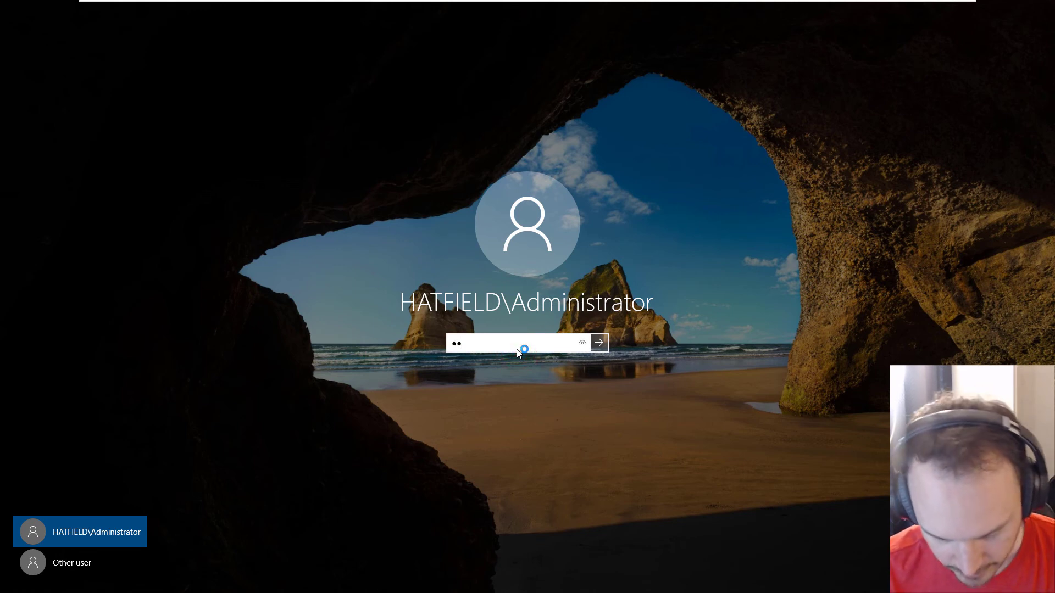
key(Return)
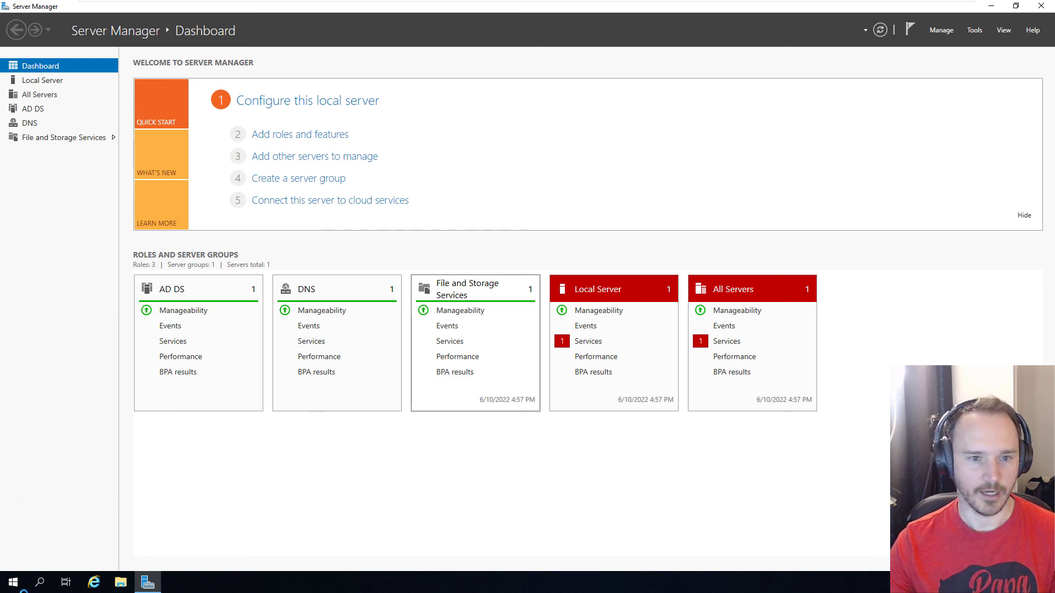
click(995, 7)
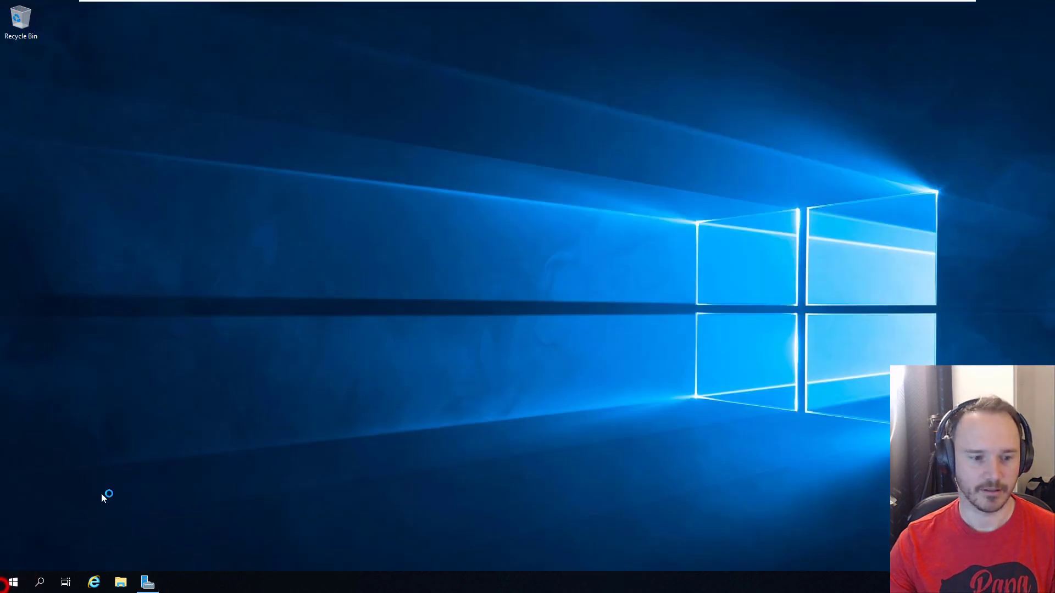
click(13, 582)
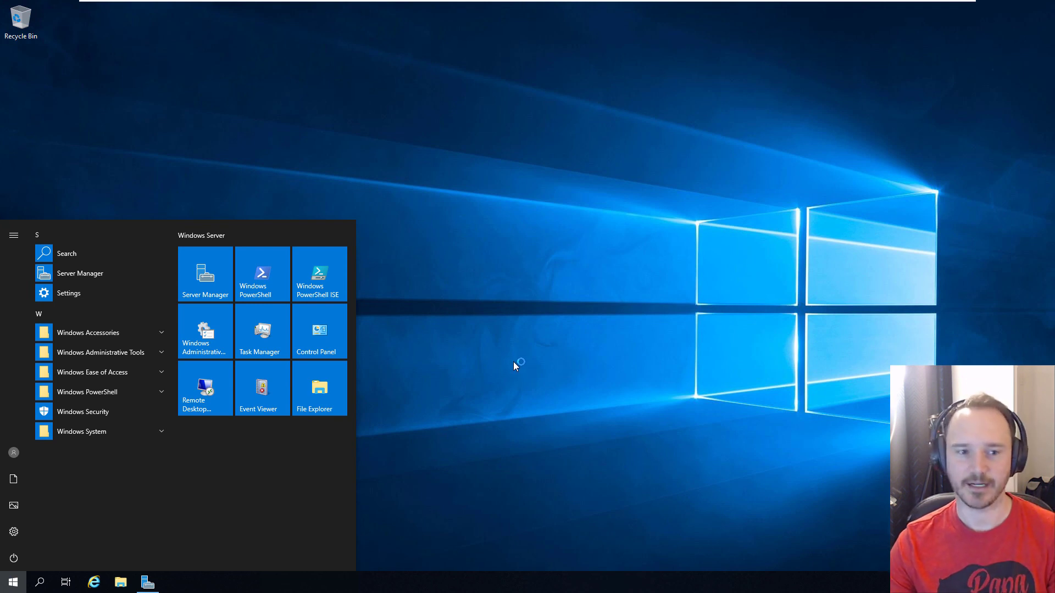
click(547, 371)
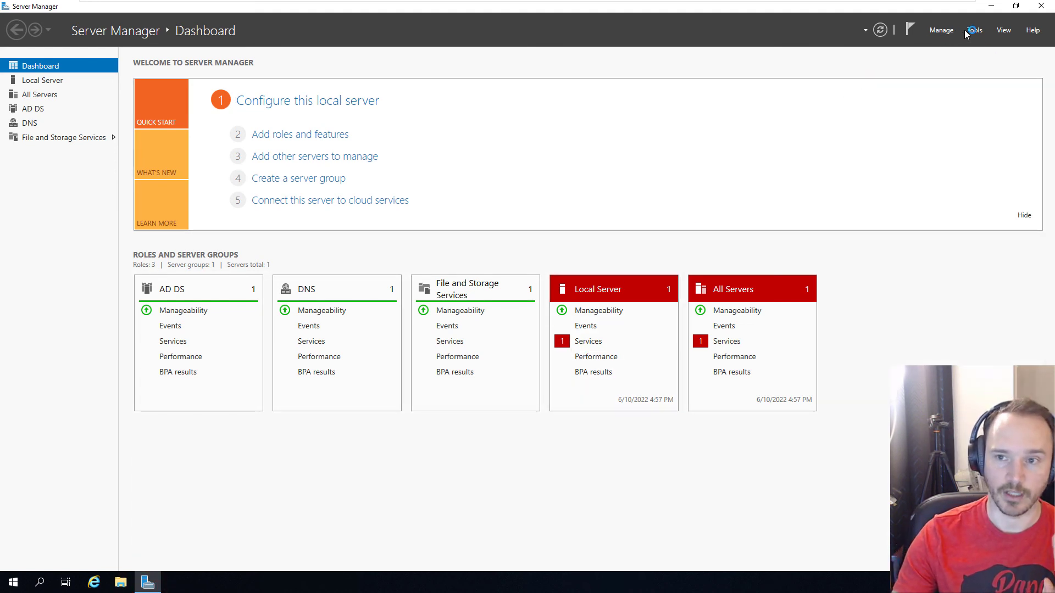
click(941, 31)
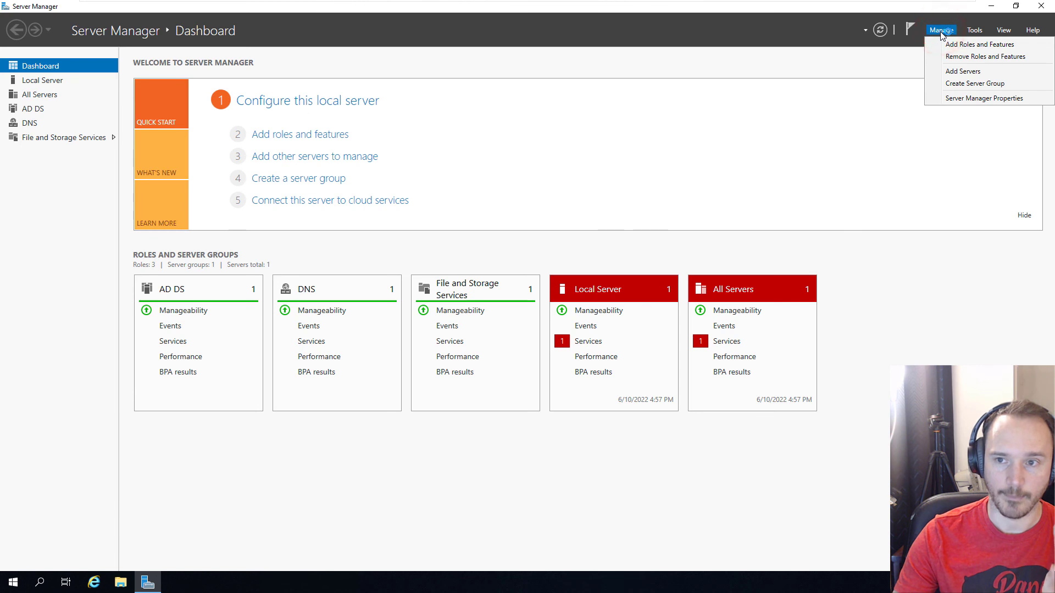
click(973, 100)
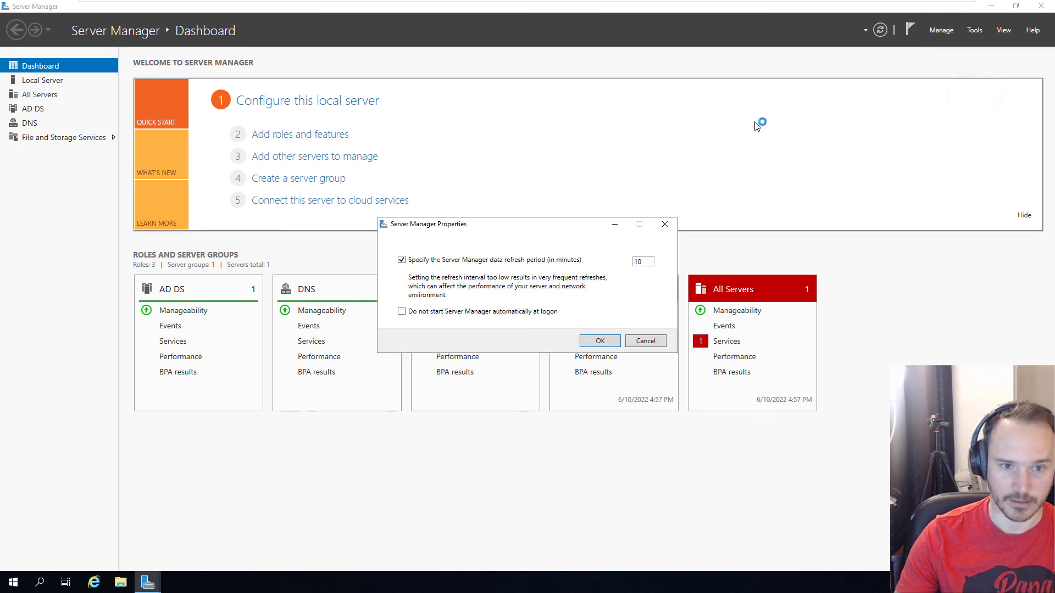
click(496, 313)
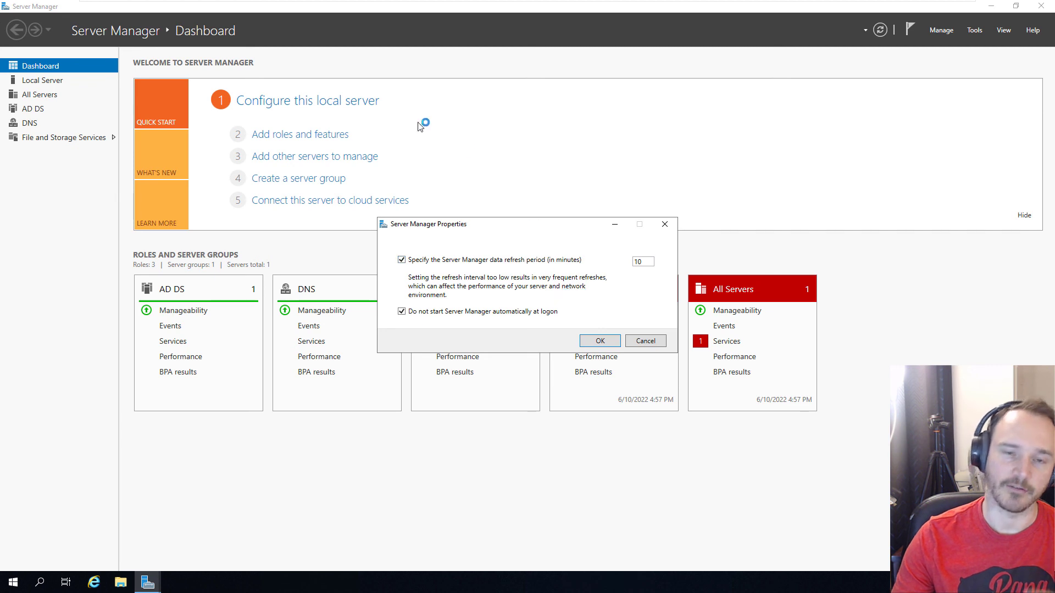
click(493, 312)
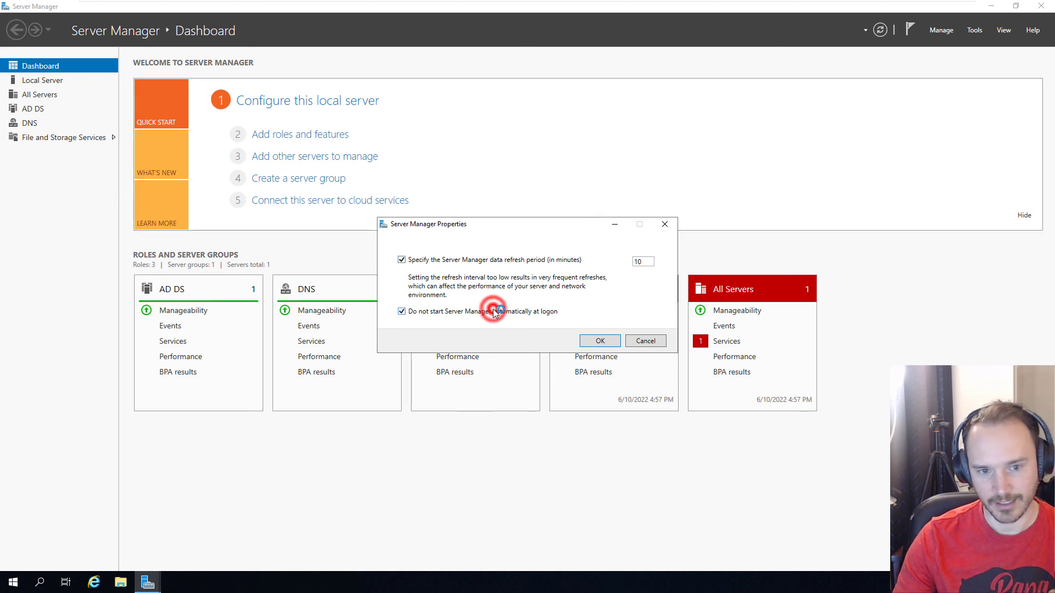
click(635, 341)
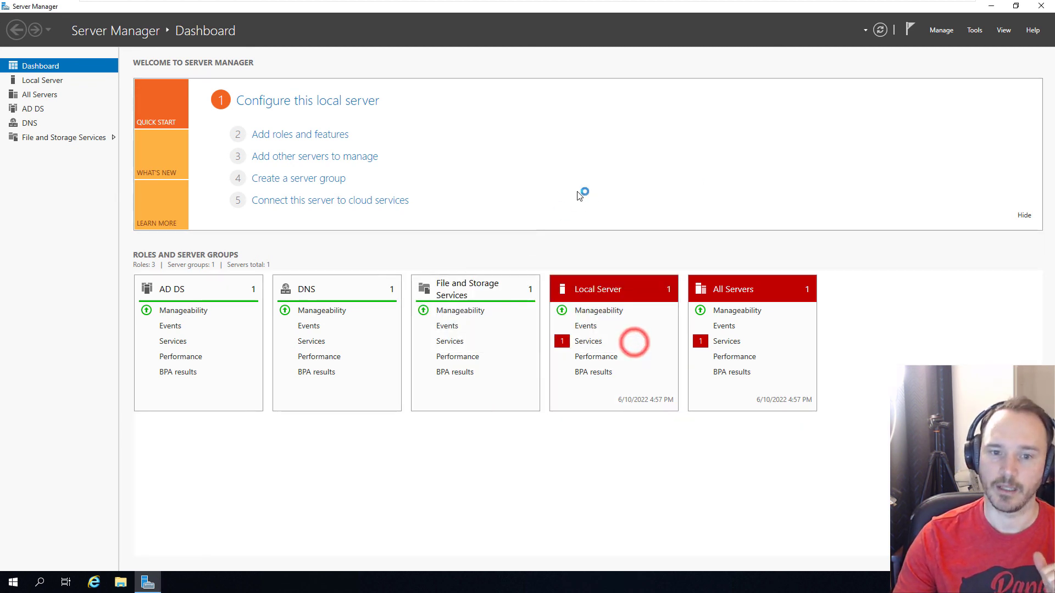
click(976, 30)
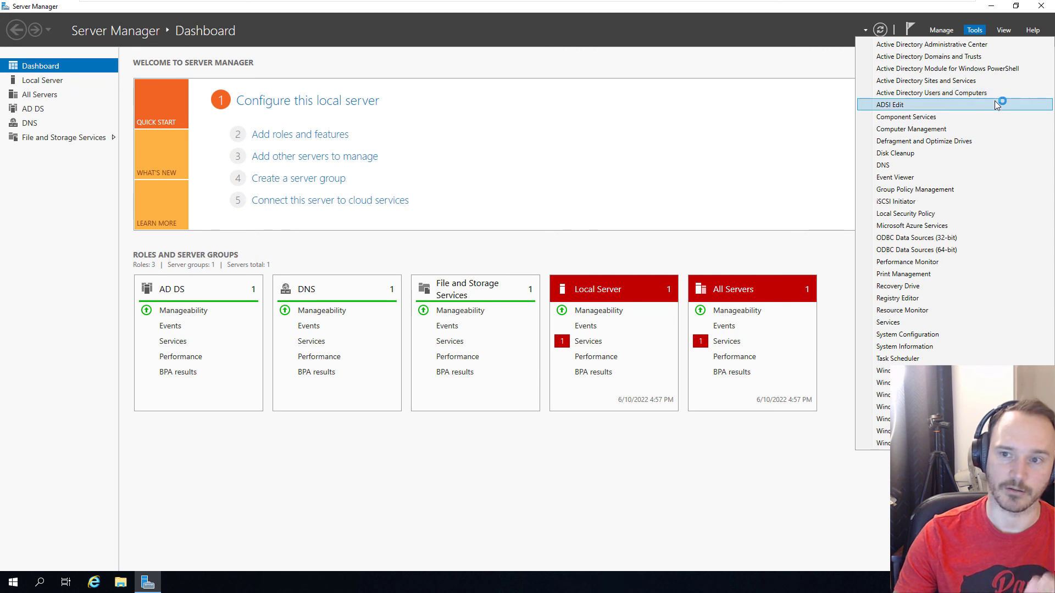
click(220, 452)
Pin Active Directory Administrative Center, Active Directory Domains and Trusts, and Active Directory Users and Computers to Start.
click(12, 581)
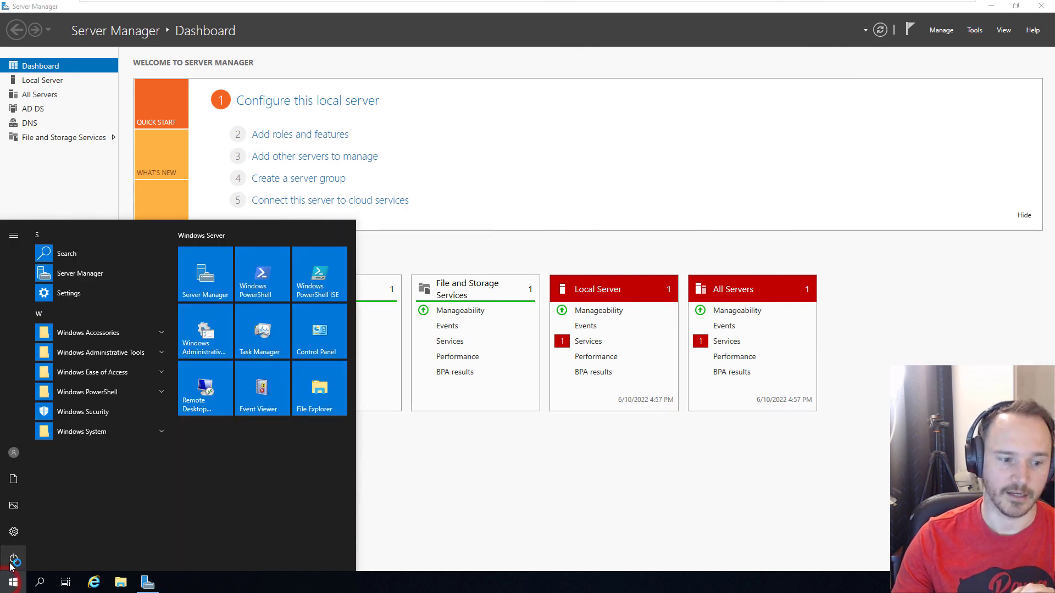
click(147, 356)
scroll(147, 352, down, 5)
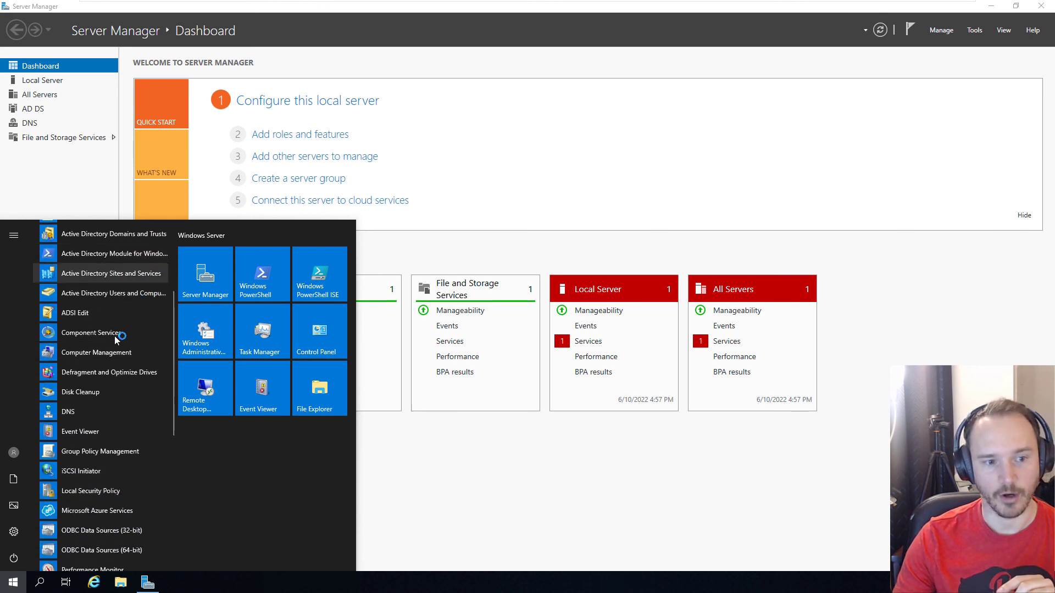
scroll(116, 339, up, 3)
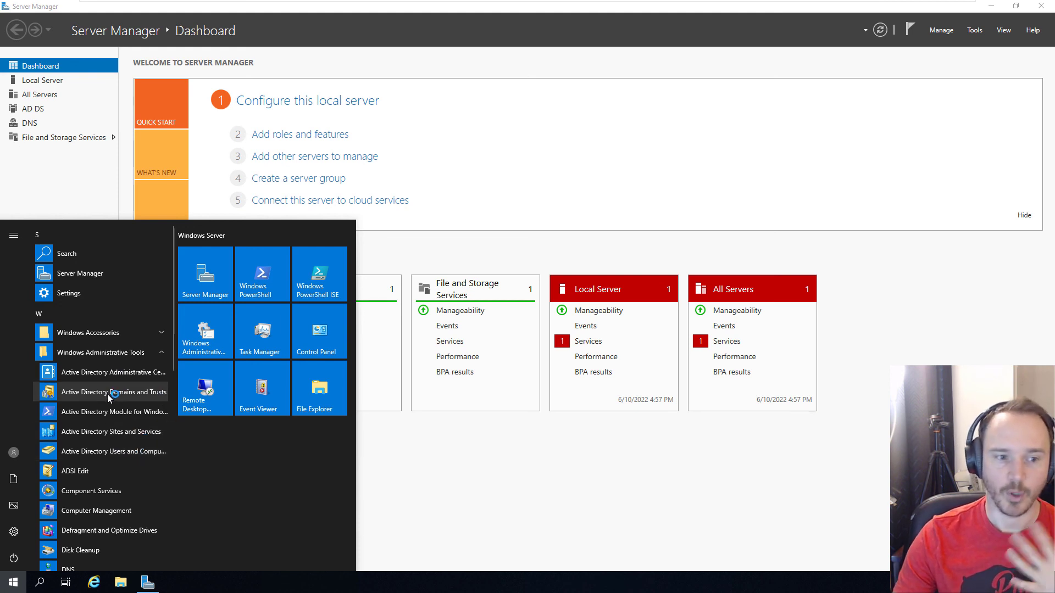
right_click(116, 375)
click(154, 388)
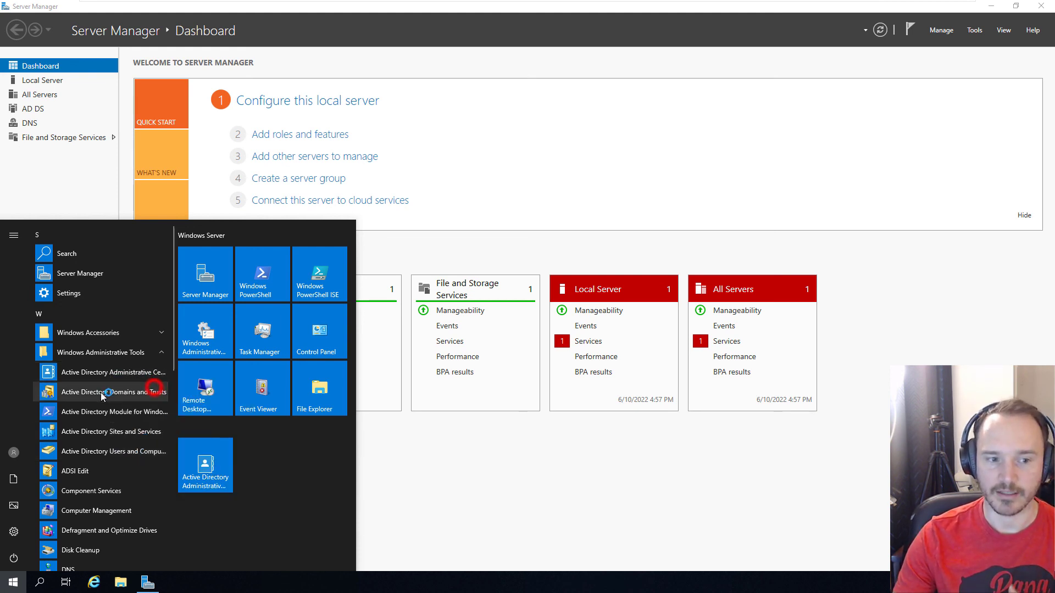
right_click(102, 394)
click(145, 403)
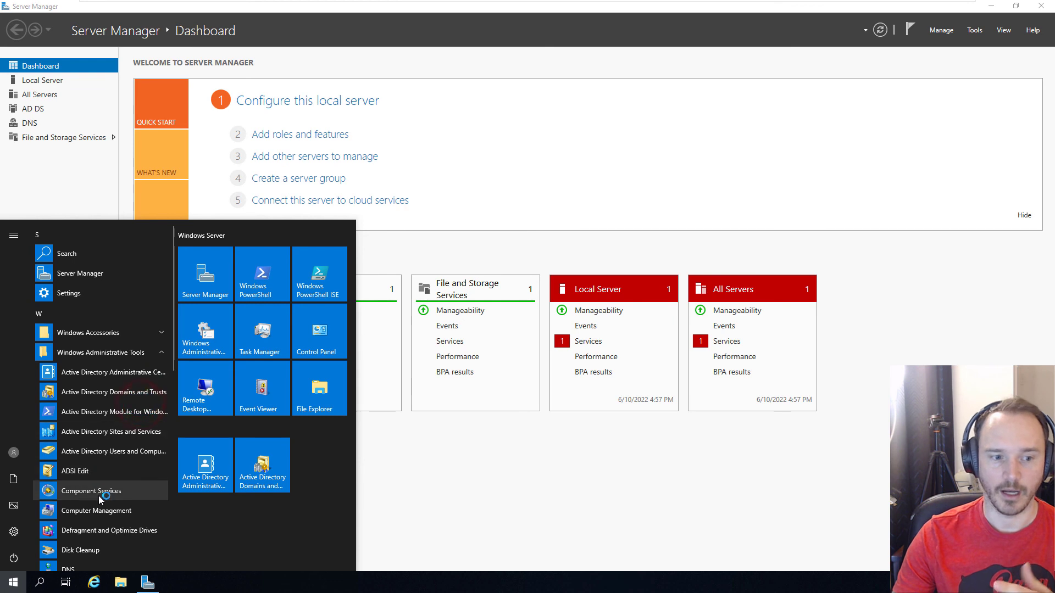
right_click(142, 459)
click(147, 473)
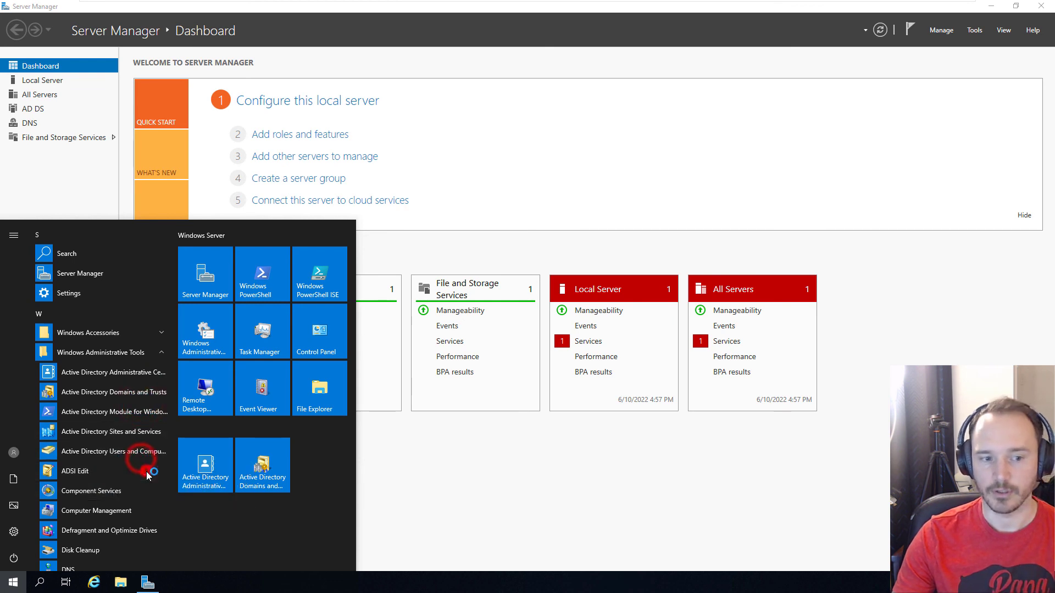
Pin the Group Policy Management and DNS administrative tools to Start, and return to the Server Manager dashboard.
scroll(142, 487, down, 3)
right_click(128, 452)
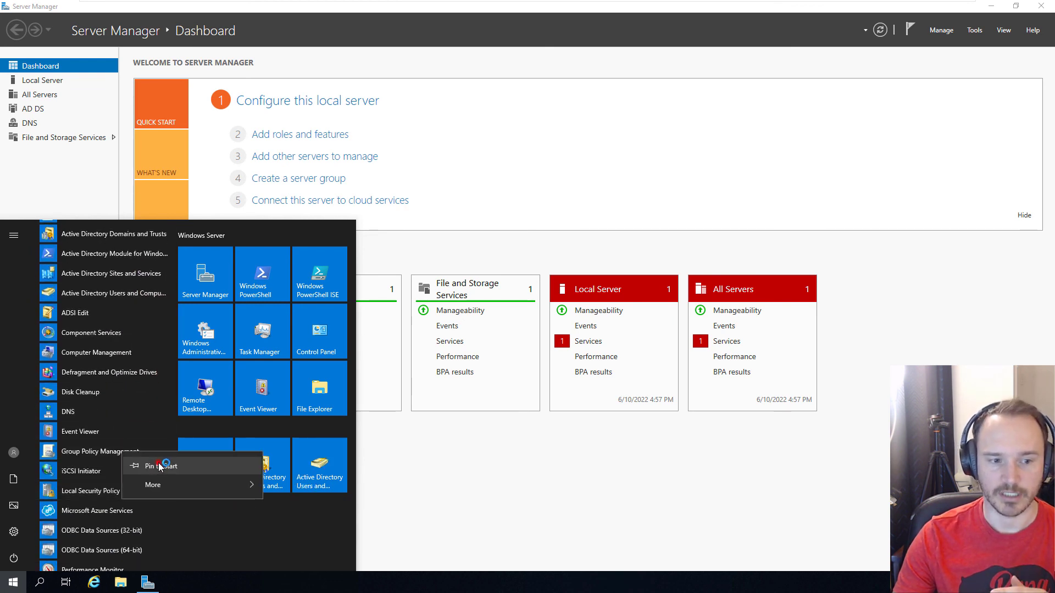
click(159, 467)
right_click(127, 414)
click(131, 427)
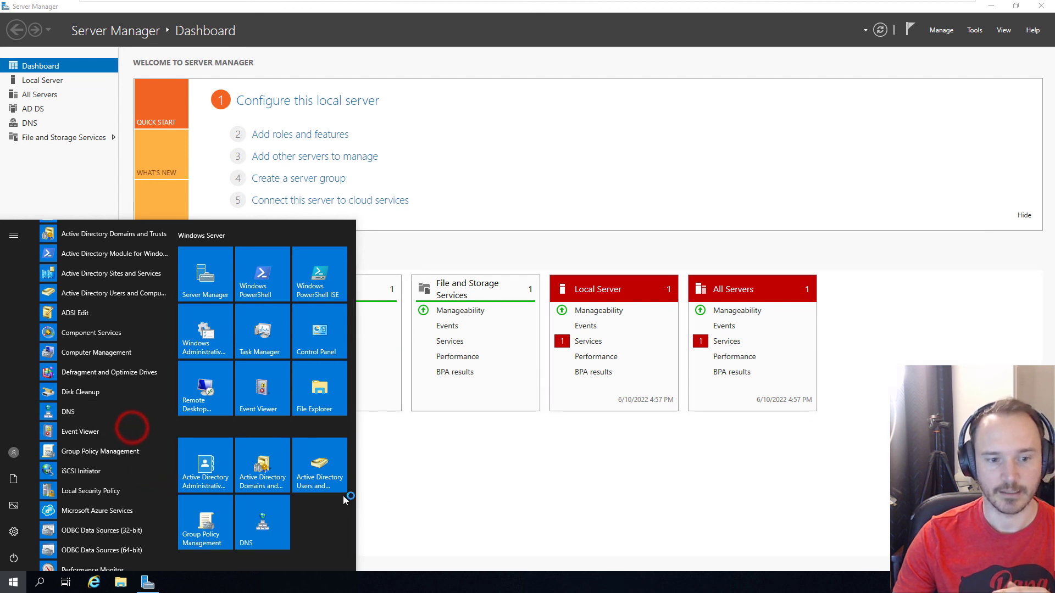
click(328, 526)
scroll(325, 527, down, 1)
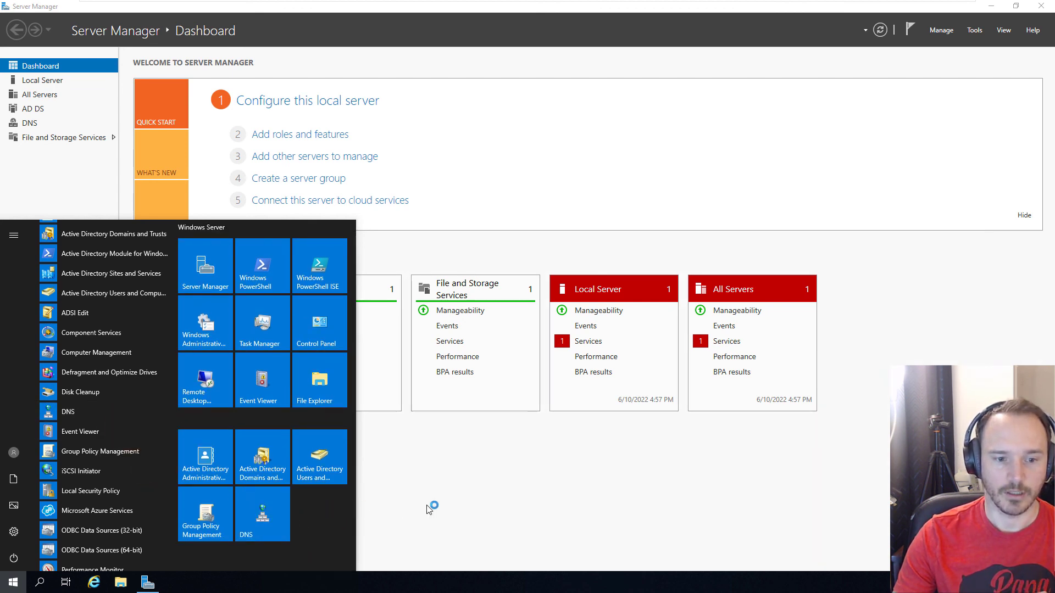
click(463, 504)
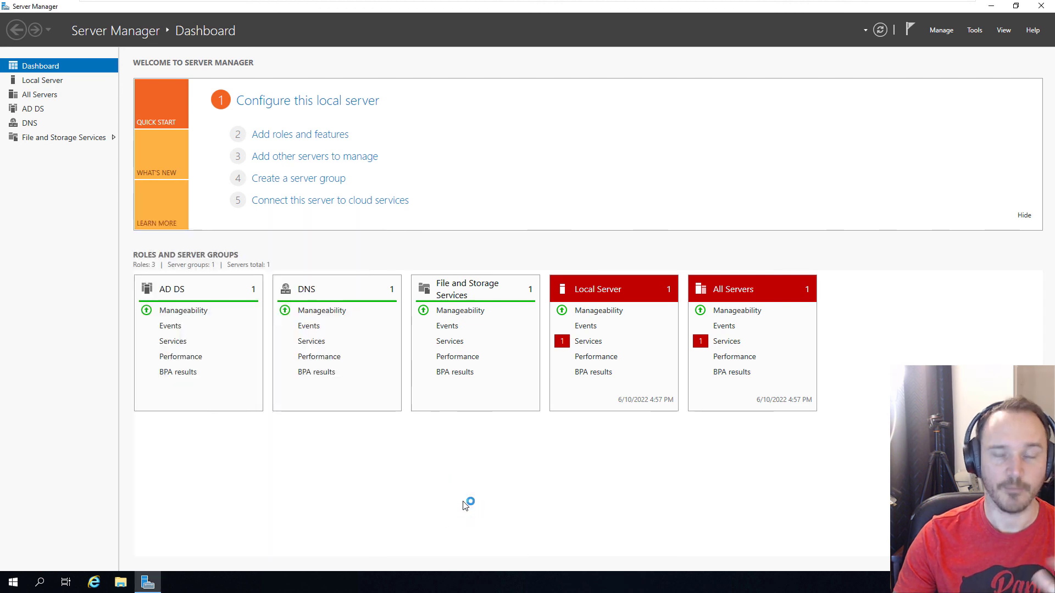